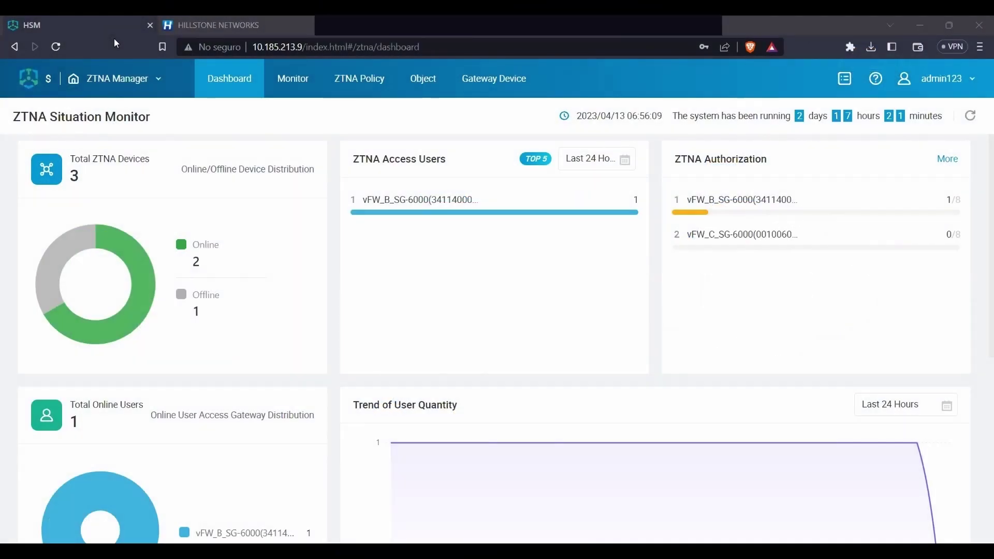
Step: Create a new ZTNA policy package named demo_policyPackage2 and advance to Rule Configuration
{"action": "mouse_move", "coordinate": [357, 80]}
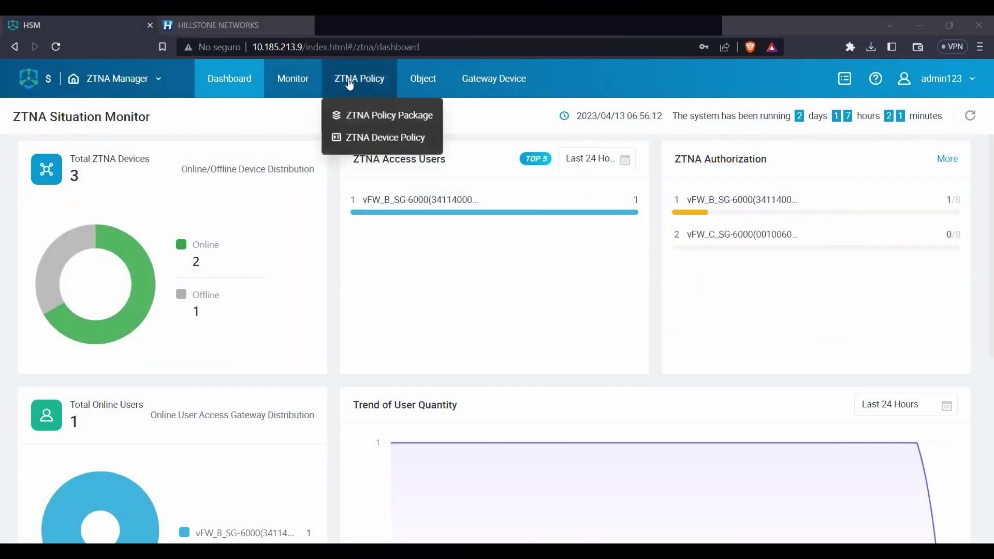
{"action": "left_click", "coordinate": [379, 119]}
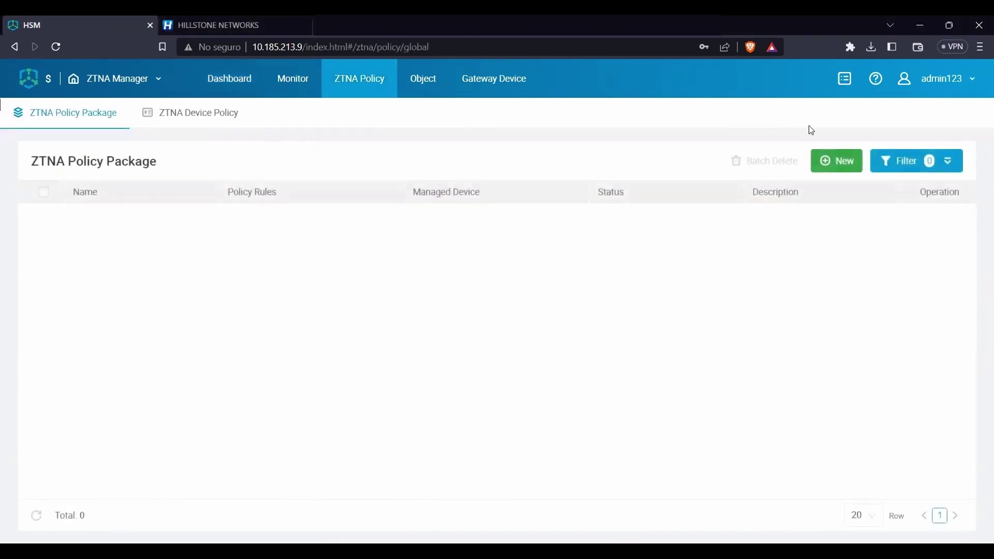
{"action": "left_click", "coordinate": [829, 160]}
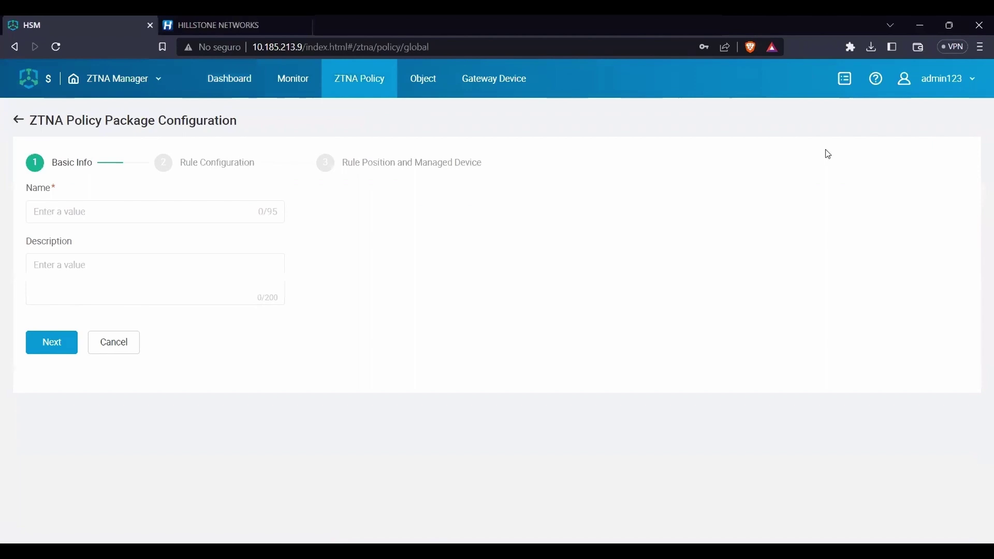
{"action": "left_click", "coordinate": [169, 213]}
{"action": "type", "text": "demo_policyPackage2"}
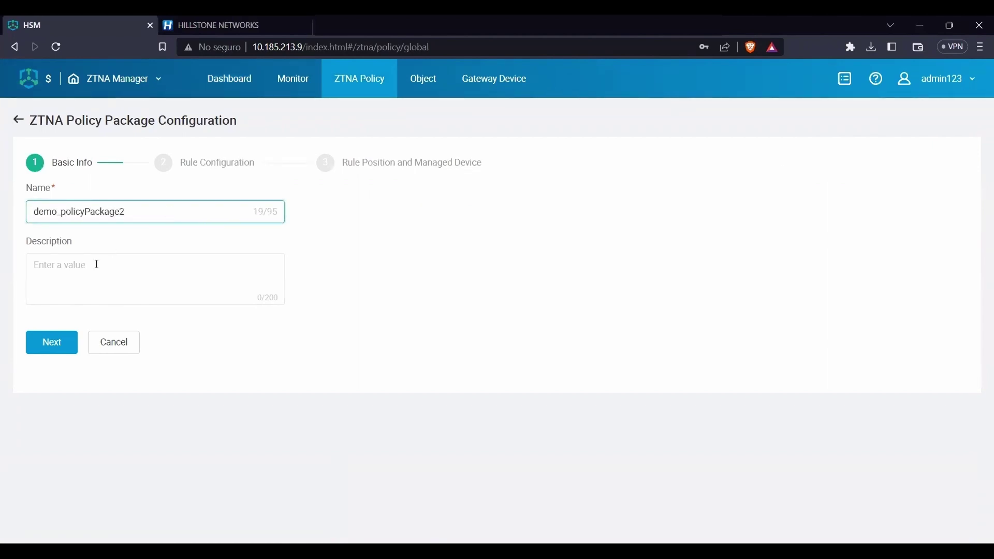
{"action": "left_click", "coordinate": [52, 334]}
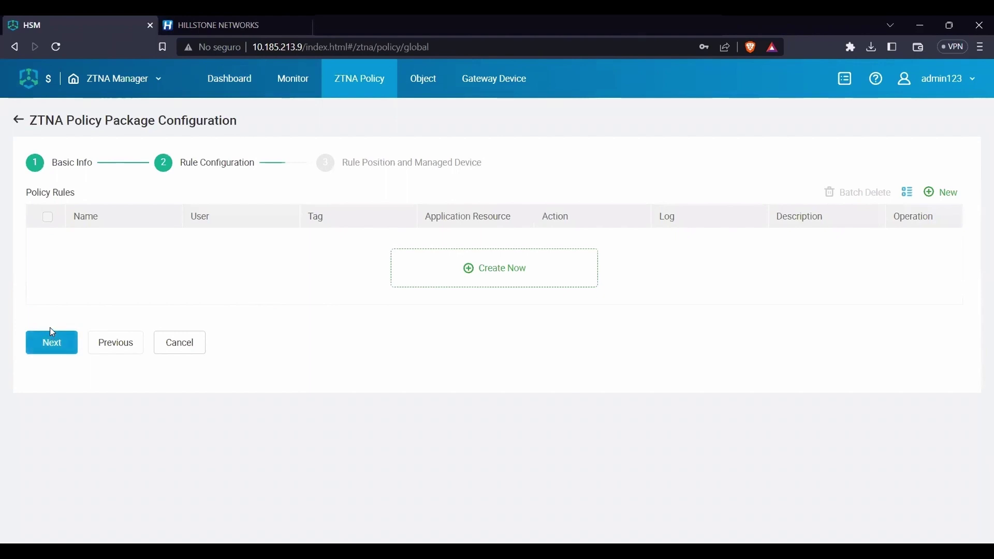
Step: Create the first rule named 'policy for demo_user1' and add user demo_user1
{"action": "left_click", "coordinate": [454, 280]}
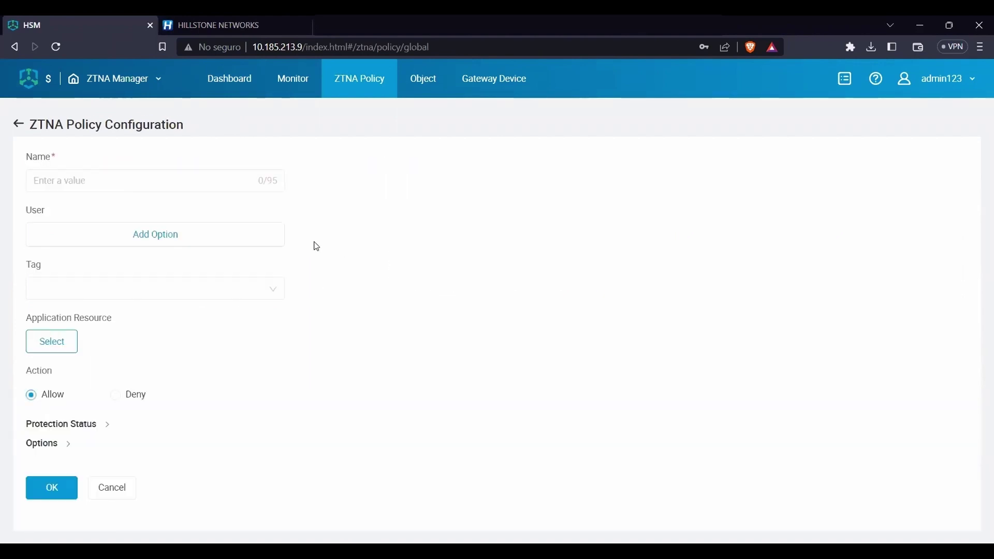
{"action": "left_click", "coordinate": [172, 180]}
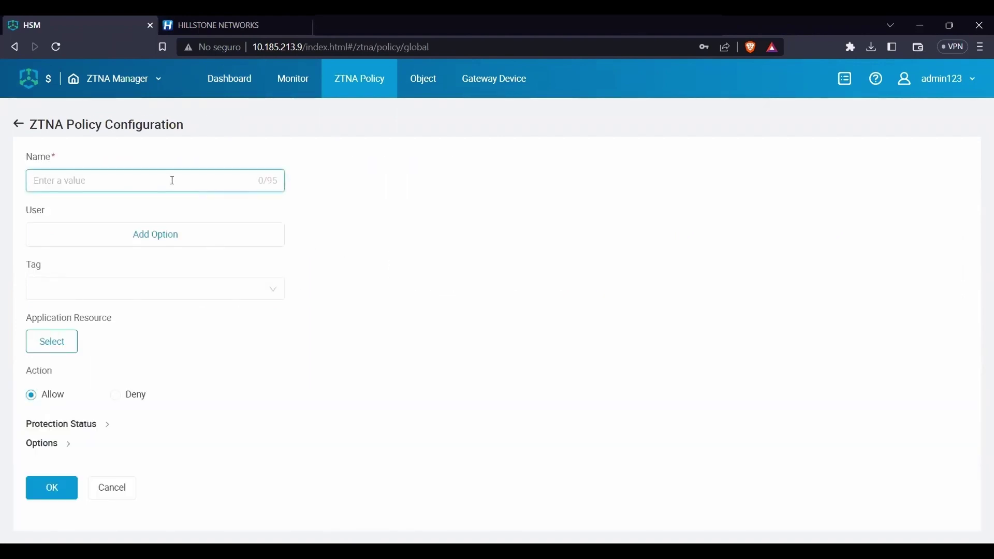
{"action": "type", "text": "policy for"}
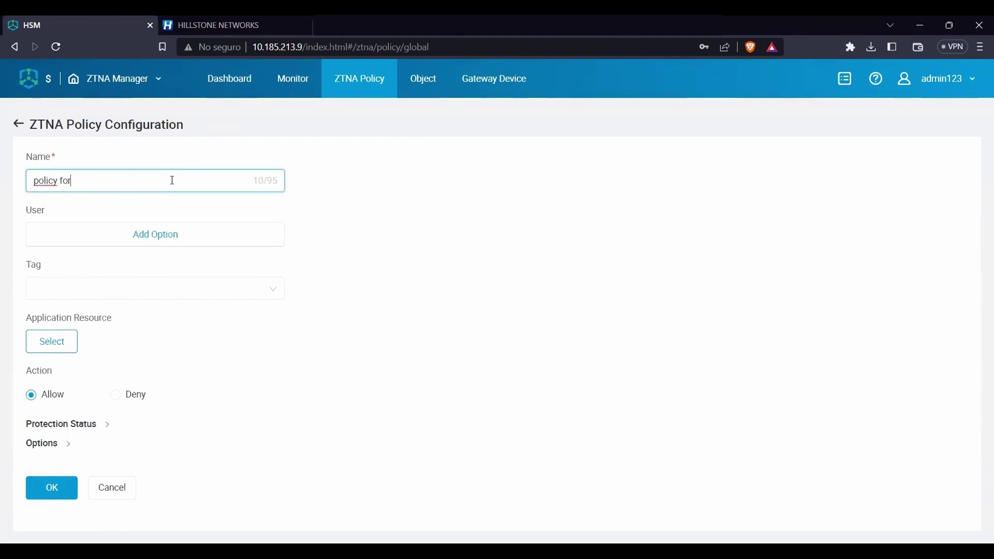
{"action": "type", "text": " demo_user1"}
{"action": "left_click", "coordinate": [168, 235]}
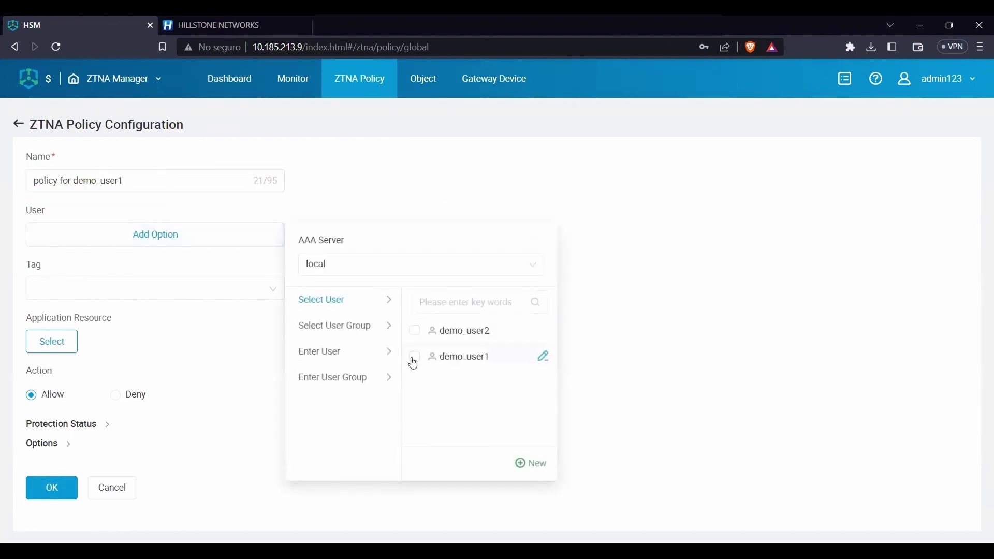
{"action": "left_click", "coordinate": [415, 356]}
{"action": "left_click", "coordinate": [147, 293]}
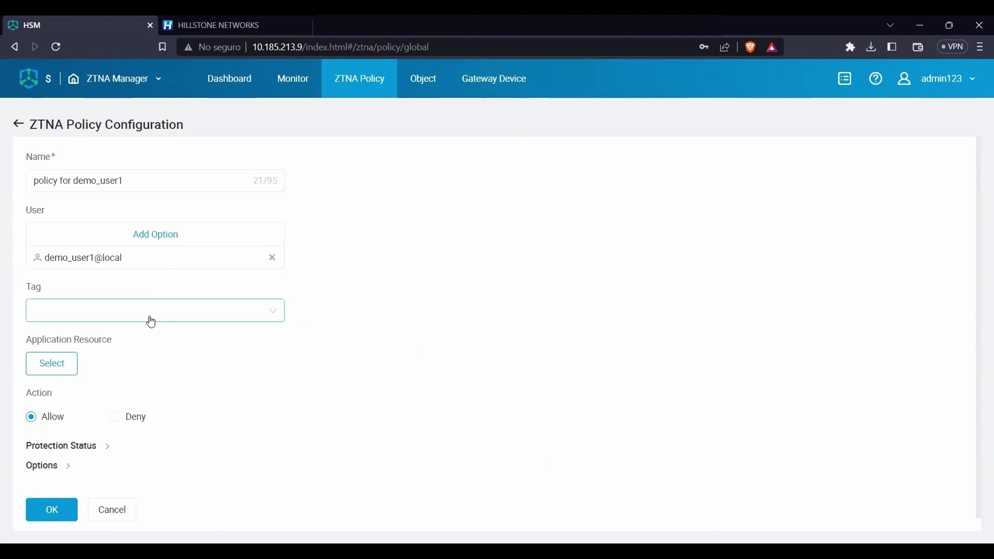
Step: Attach the Windows & Avira posture tag and confirm its conditions
{"action": "left_click", "coordinate": [149, 320]}
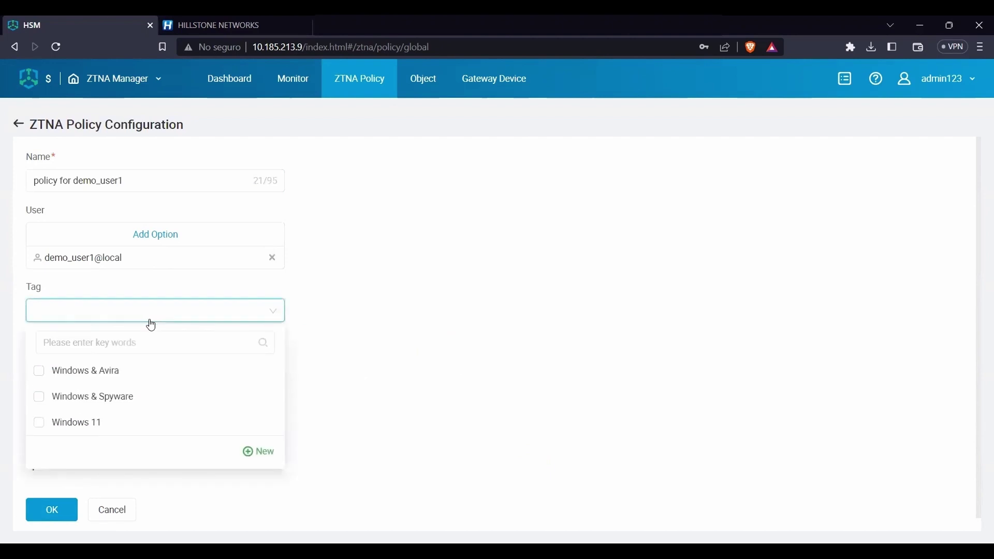
{"action": "left_click", "coordinate": [40, 372]}
{"action": "left_click", "coordinate": [272, 372]}
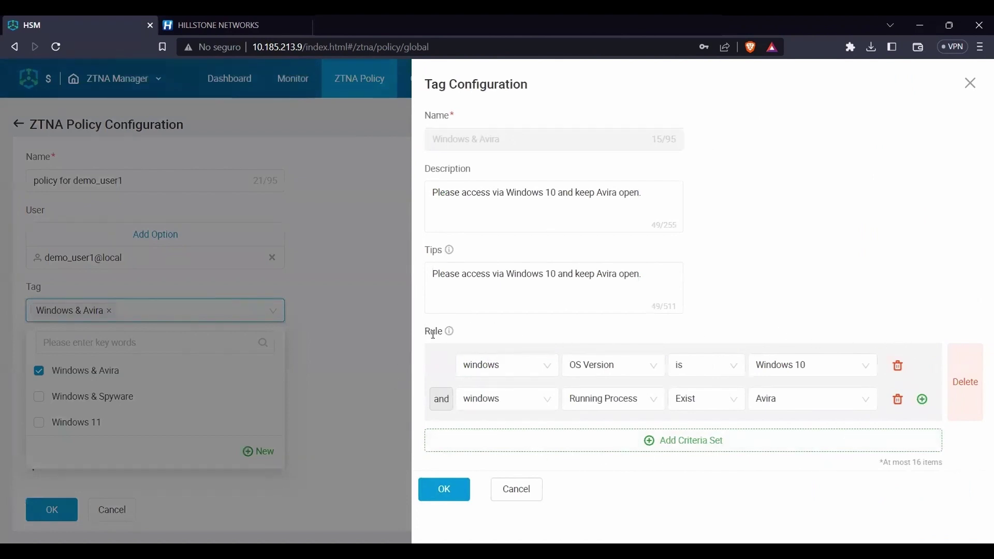
{"action": "left_click", "coordinate": [444, 488]}
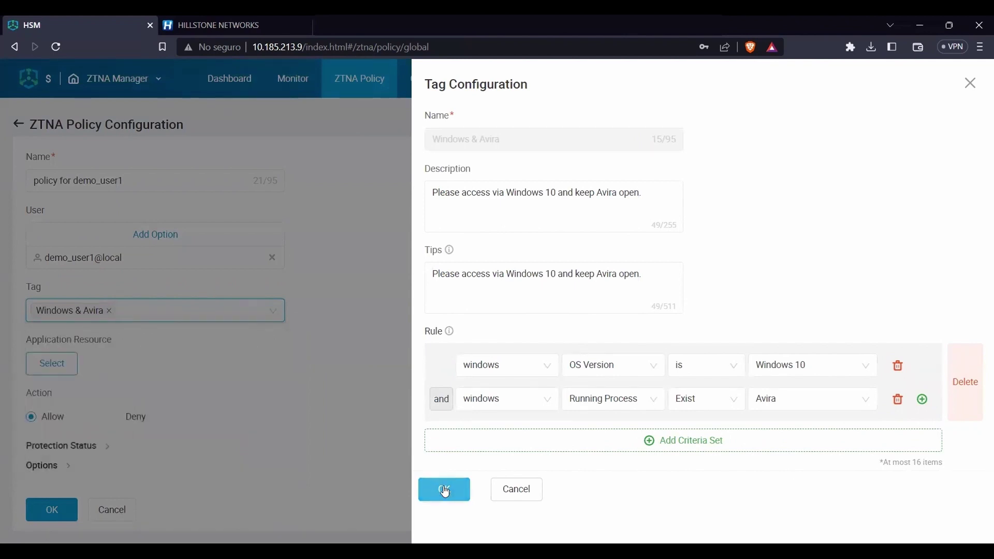
{"action": "left_click", "coordinate": [445, 491]}
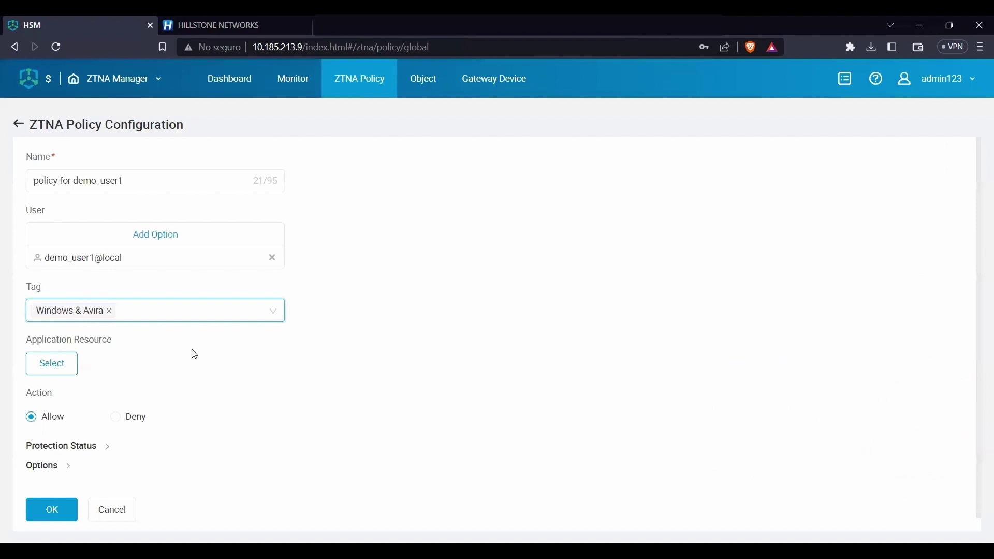
{"action": "scroll", "coordinate": [60, 368], "scroll_direction": "down", "scroll_amount": 1}
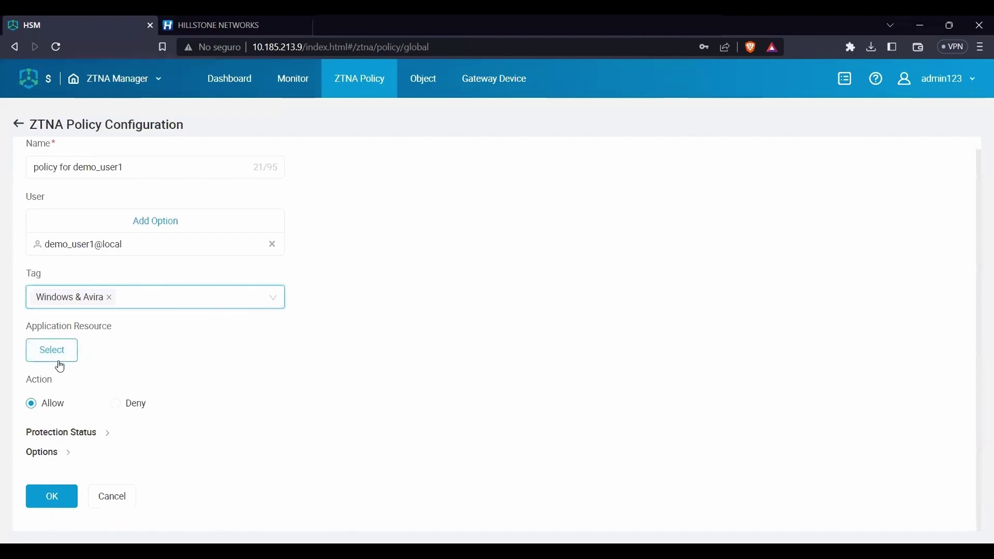
Step: Choose demo_app1 under Application Resource and confirm the selection
{"action": "left_click", "coordinate": [59, 354]}
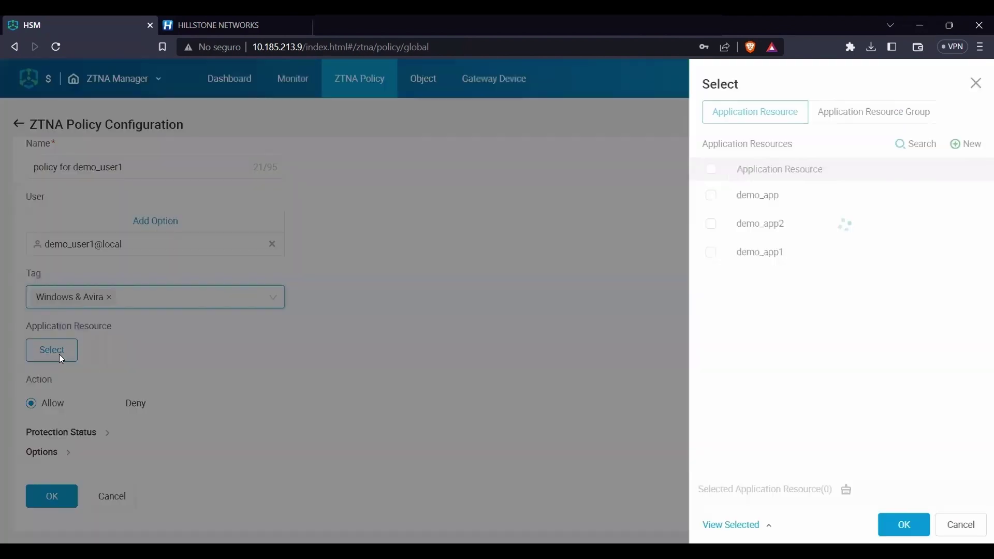
{"action": "left_click", "coordinate": [706, 255]}
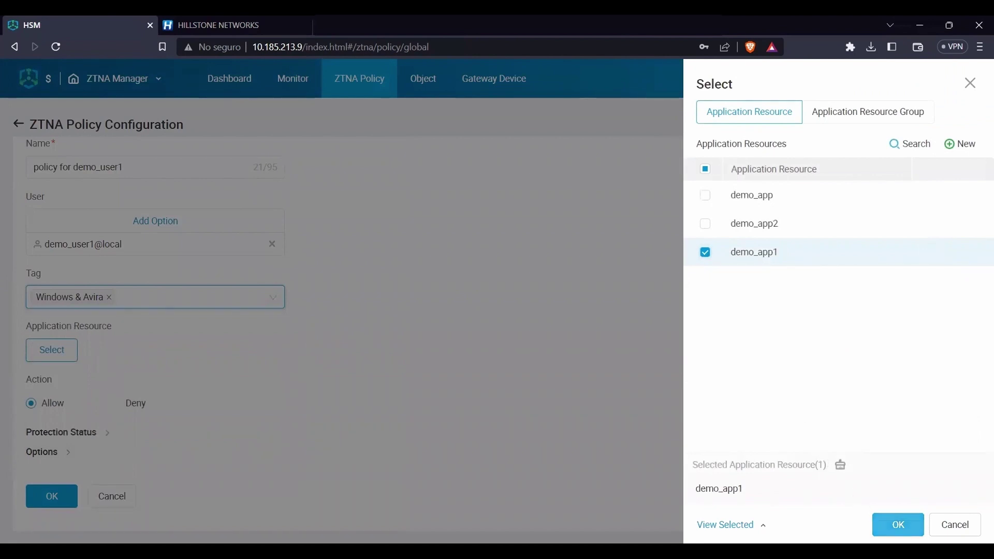
{"action": "left_click", "coordinate": [898, 525]}
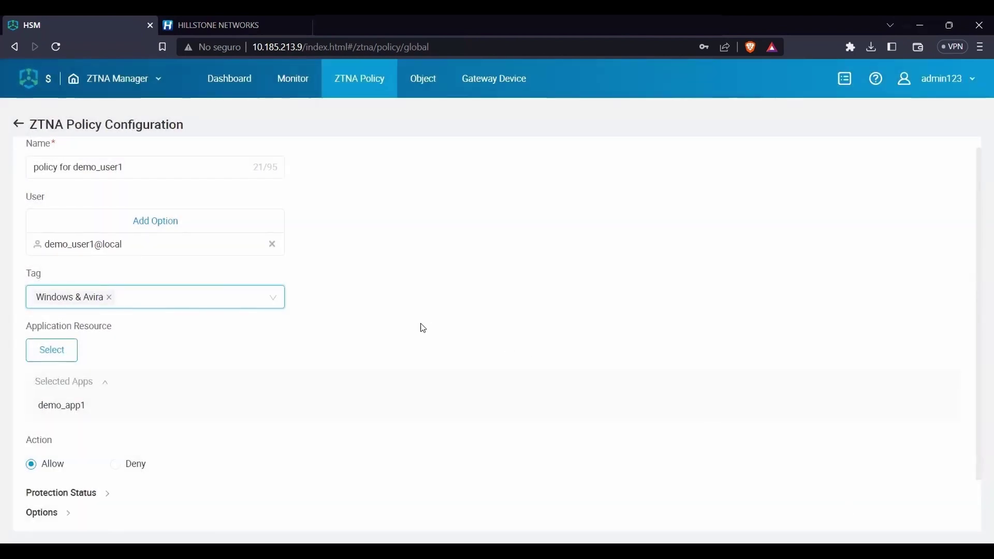
{"action": "scroll", "coordinate": [303, 302], "scroll_direction": "down", "scroll_amount": 1}
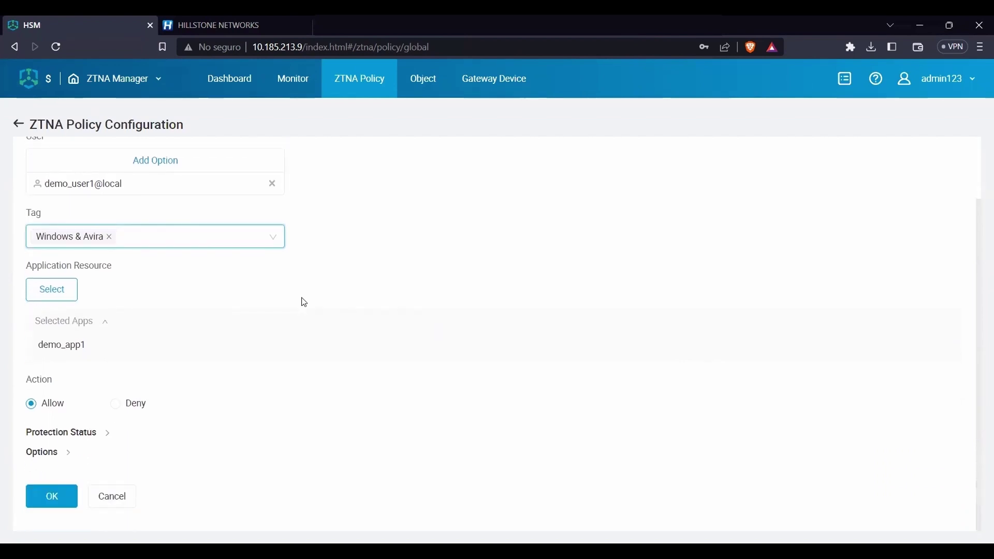
Step: Expand the rule's options and set its schedule to demo_schedule
{"action": "left_click", "coordinate": [64, 455]}
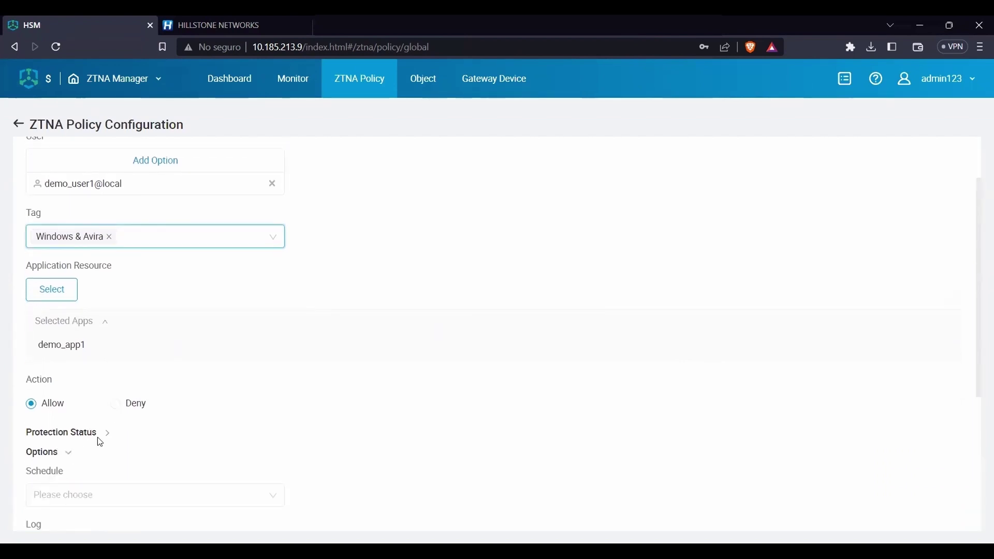
{"action": "scroll", "coordinate": [100, 442], "scroll_direction": "down", "scroll_amount": 3}
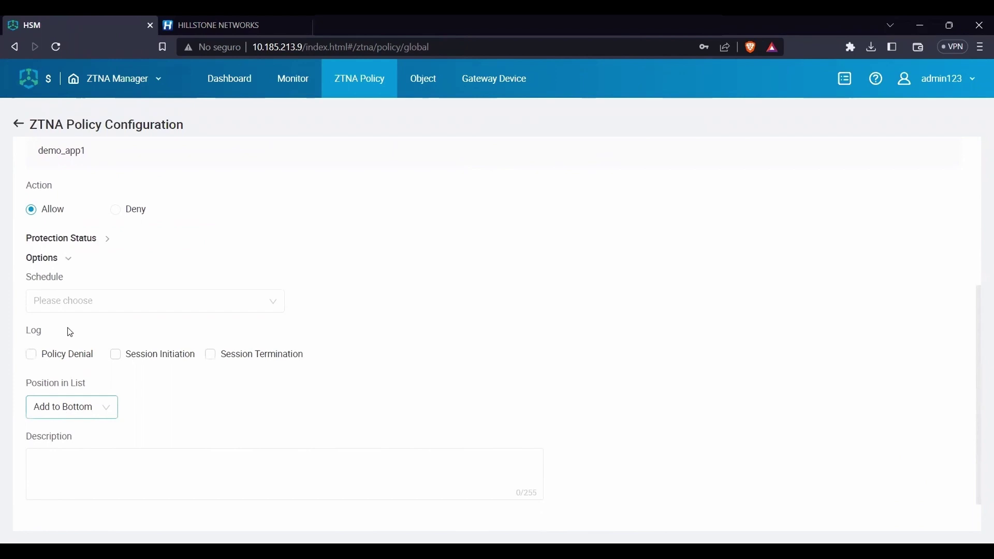
{"action": "left_click", "coordinate": [82, 307]}
{"action": "left_click", "coordinate": [48, 364]}
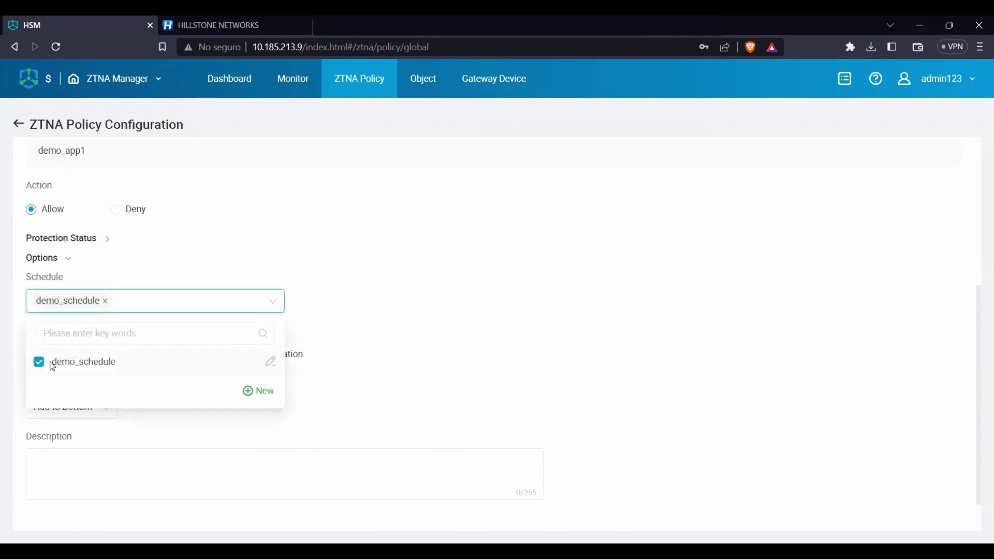
Step: Start a new periodic schedule covering Monday through Friday
{"action": "left_click", "coordinate": [259, 391]}
{"action": "left_click", "coordinate": [951, 326]}
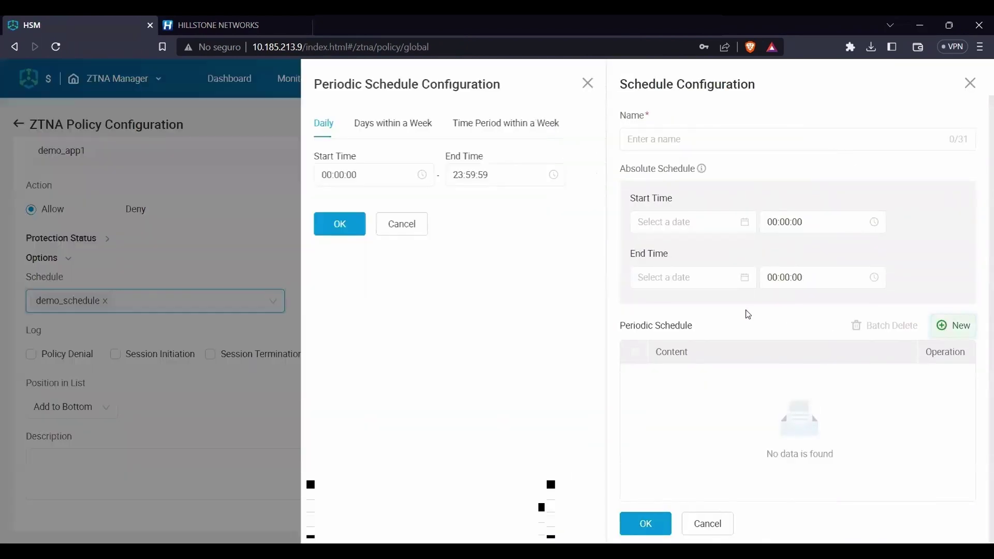
{"action": "left_click", "coordinate": [388, 123]}
{"action": "left_click", "coordinate": [331, 156]}
{"action": "left_click", "coordinate": [377, 157]}
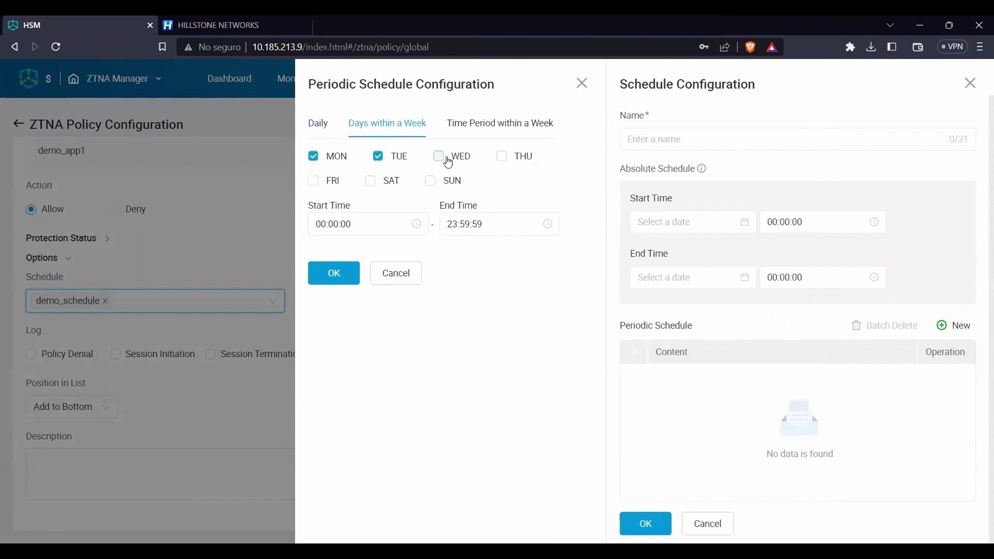
{"action": "left_click", "coordinate": [448, 162]}
{"action": "left_click", "coordinate": [501, 157]}
{"action": "left_click", "coordinate": [314, 181]}
Step: Set the period to end at 21:00:00, add it, then discard the new schedule
{"action": "left_click", "coordinate": [370, 225]}
{"action": "scroll", "coordinate": [326, 357], "scroll_direction": "down", "scroll_amount": 1}
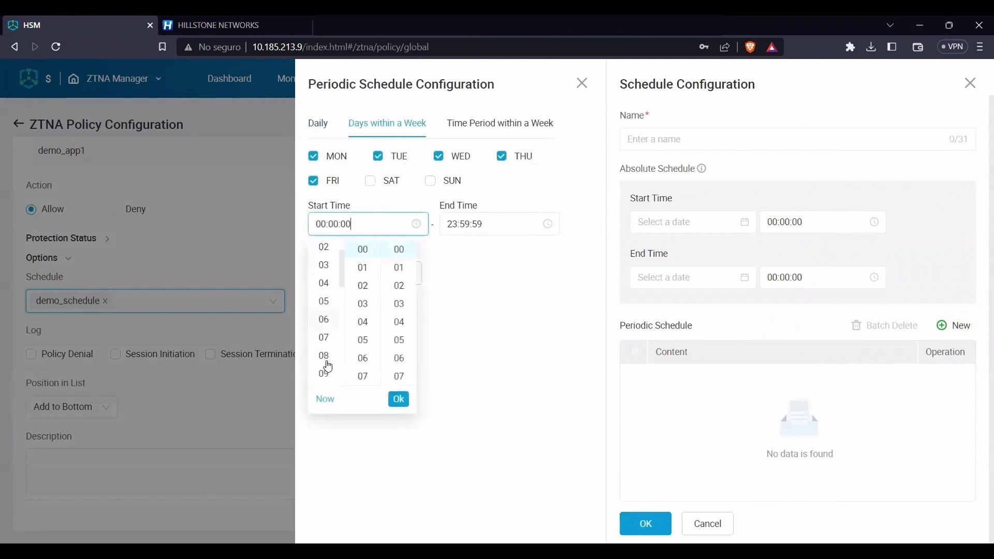
{"action": "left_click", "coordinate": [455, 223]}
{"action": "double_click", "coordinate": [458, 221]}
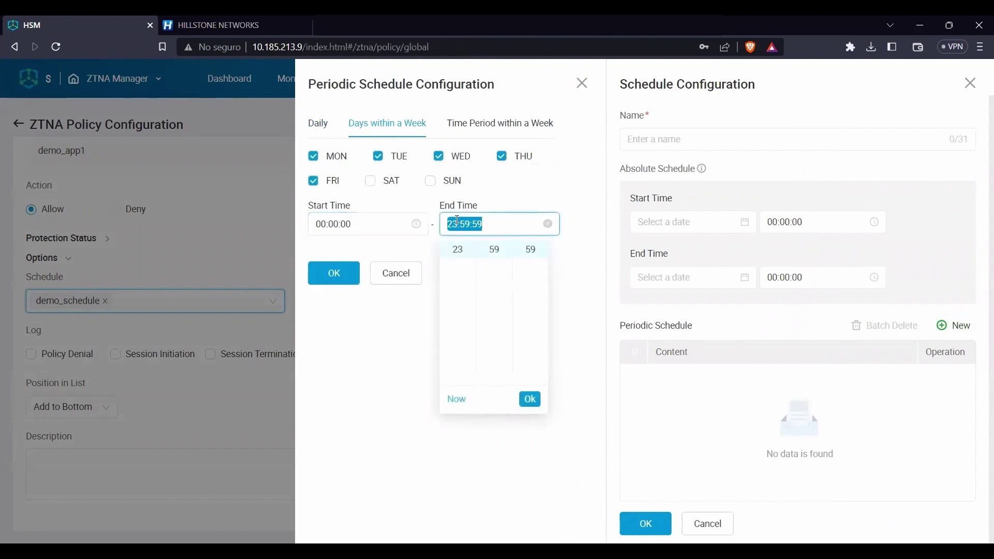
{"action": "type", "text": "21:00:00"}
{"action": "key", "text": "Return"}
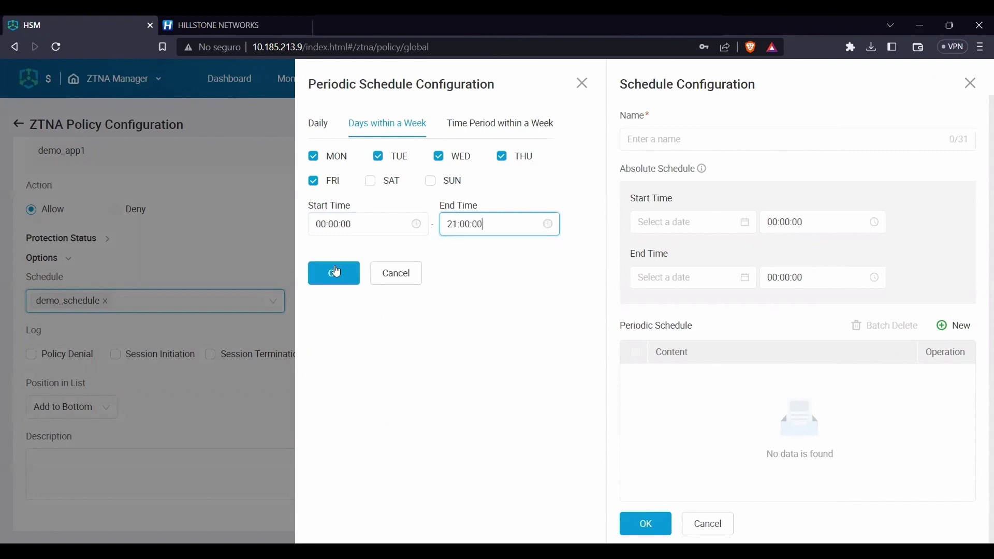
{"action": "left_click", "coordinate": [335, 273]}
{"action": "left_click", "coordinate": [970, 84]}
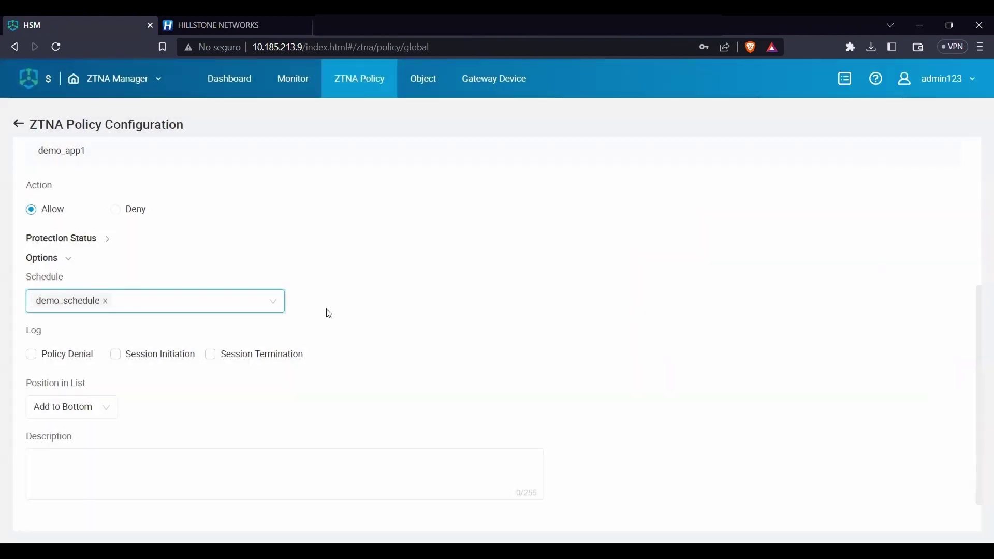
{"action": "scroll", "coordinate": [329, 314], "scroll_direction": "down", "scroll_amount": 2}
Step: Save the first rule and start a second rule 'policy for demo_user2' with user demo_user2
{"action": "left_click", "coordinate": [51, 494]}
{"action": "left_click", "coordinate": [932, 191]}
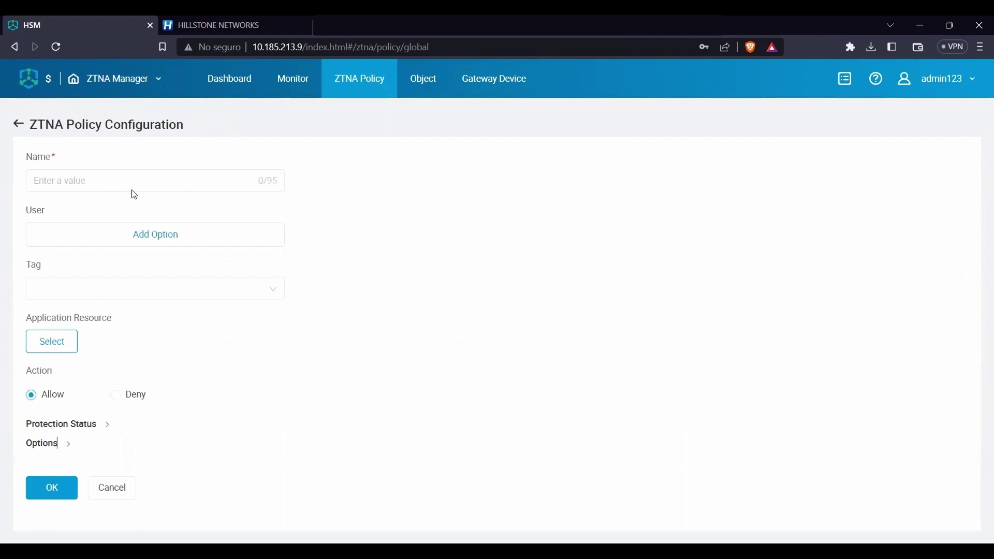
{"action": "left_click", "coordinate": [140, 180]}
{"action": "type", "text": "policy for demo_user2"}
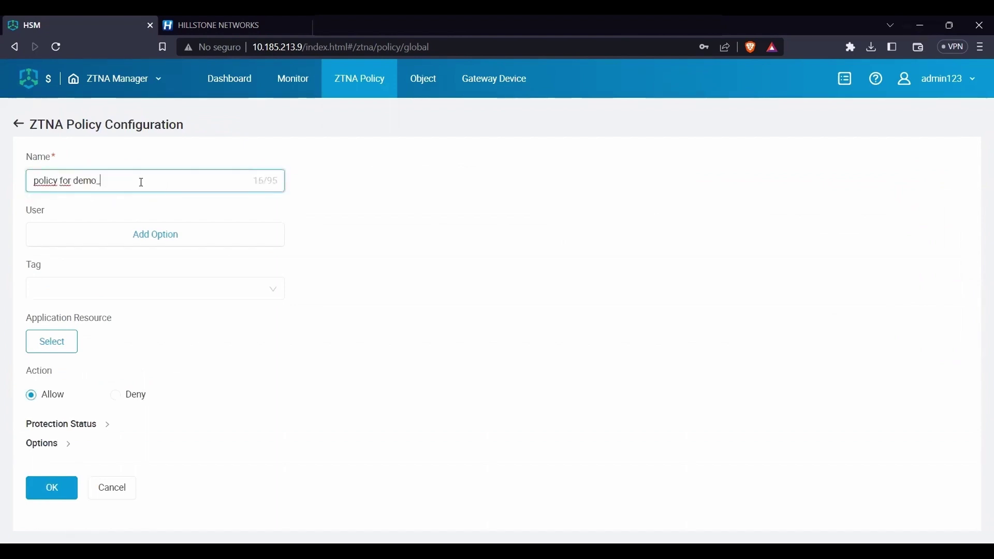
{"action": "left_click", "coordinate": [128, 246]}
{"action": "left_click", "coordinate": [426, 337]}
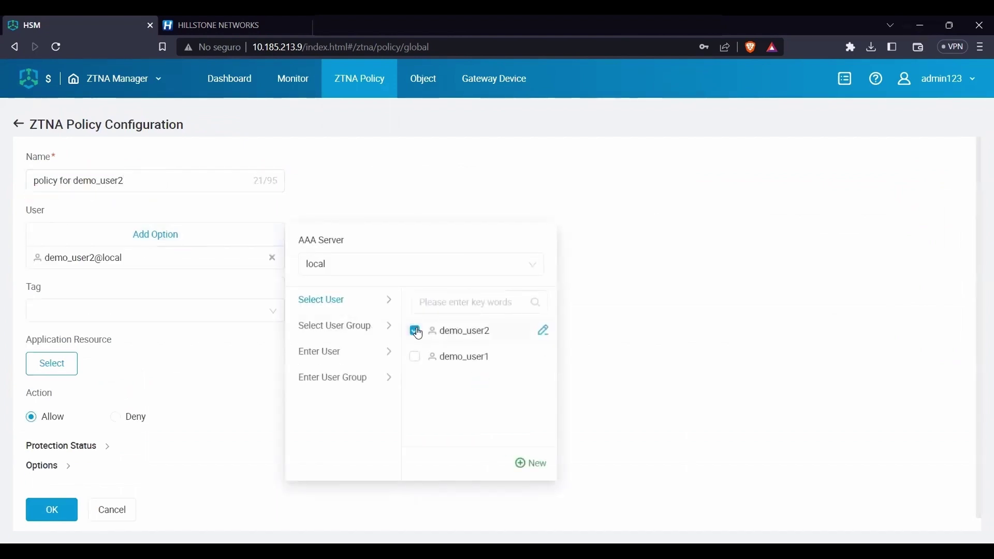
{"action": "left_click", "coordinate": [133, 311]}
Step: Tag the second rule Windows & Avira and set demo_app2 as its application resource
{"action": "left_click", "coordinate": [67, 378]}
{"action": "left_click", "coordinate": [361, 404]}
{"action": "left_click", "coordinate": [52, 364]}
{"action": "left_click", "coordinate": [703, 222]}
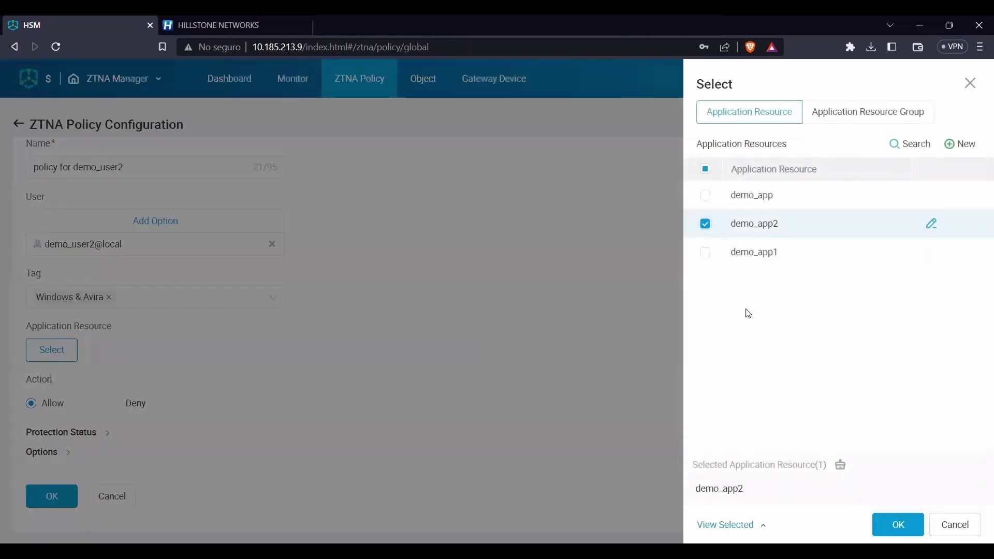
{"action": "left_click", "coordinate": [896, 524]}
{"action": "scroll", "coordinate": [71, 458], "scroll_direction": "down", "scroll_amount": 1}
Step: Assign demo_schedule to the second rule under its extra options
{"action": "left_click", "coordinate": [72, 458]}
{"action": "scroll", "coordinate": [100, 373], "scroll_direction": "down", "scroll_amount": 2}
{"action": "left_click", "coordinate": [100, 373]}
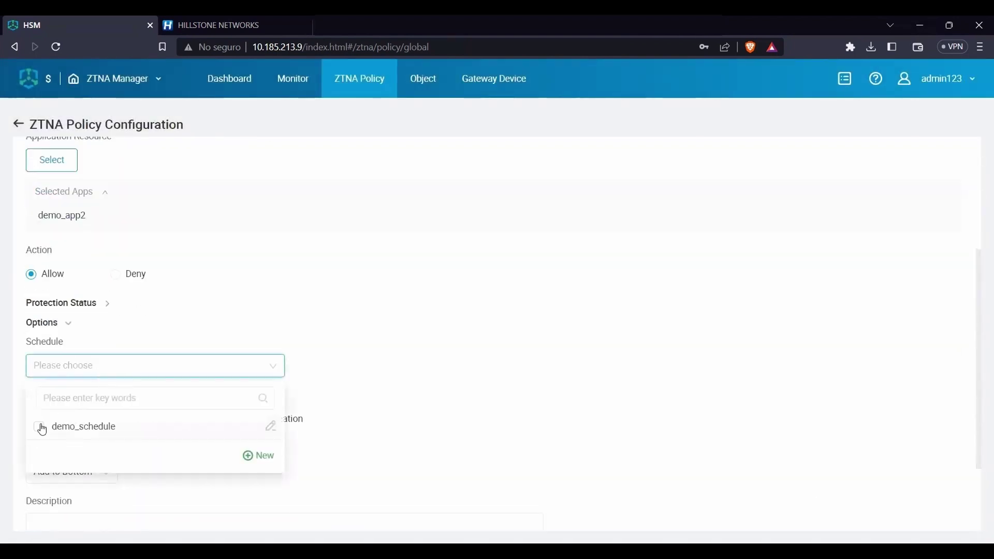
{"action": "left_click", "coordinate": [36, 431]}
{"action": "left_click", "coordinate": [376, 449]}
{"action": "scroll", "coordinate": [376, 450], "scroll_direction": "down", "scroll_amount": 2}
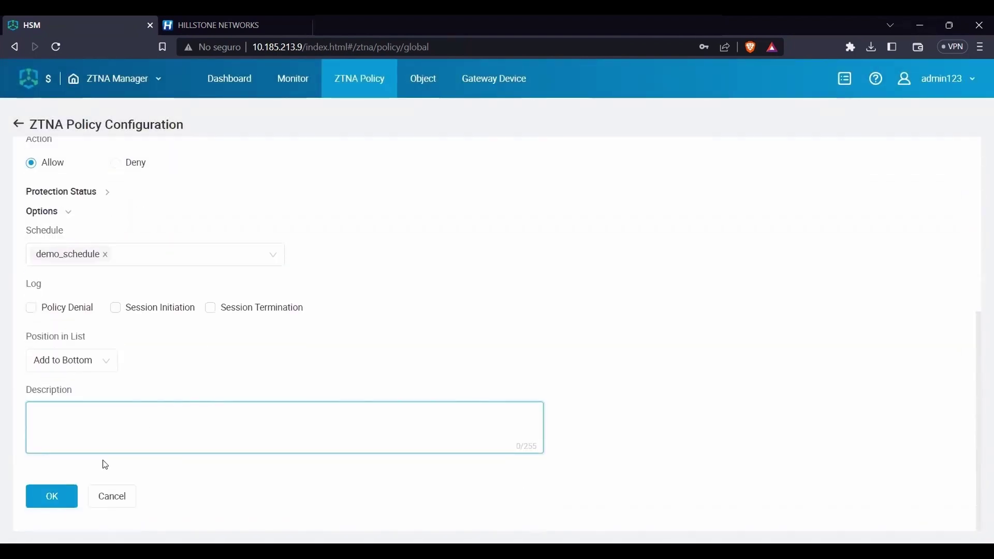
Step: Save the demo_user2 rule and deploy the package to the vFW_B_SG-6000 firewall
{"action": "left_click", "coordinate": [48, 496]}
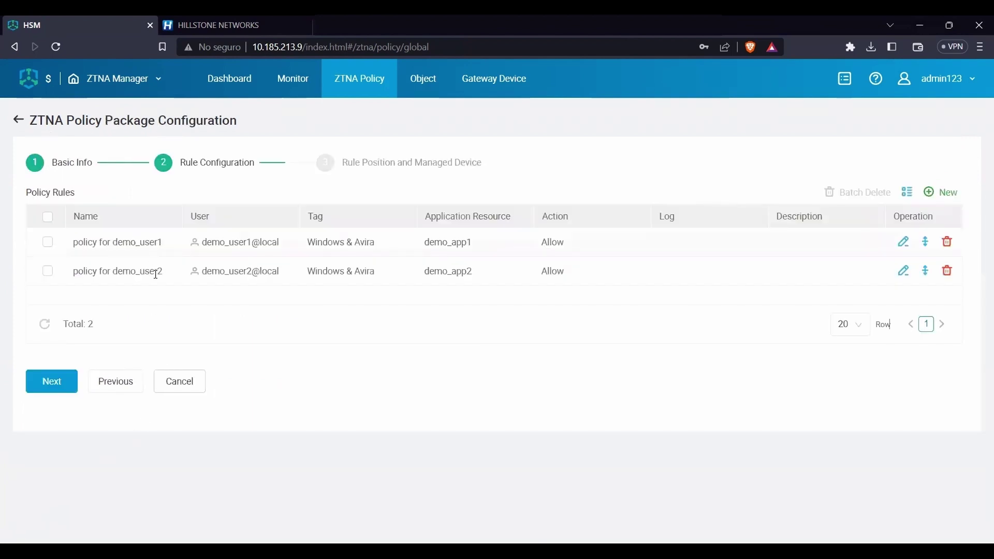
{"action": "left_click", "coordinate": [53, 382]}
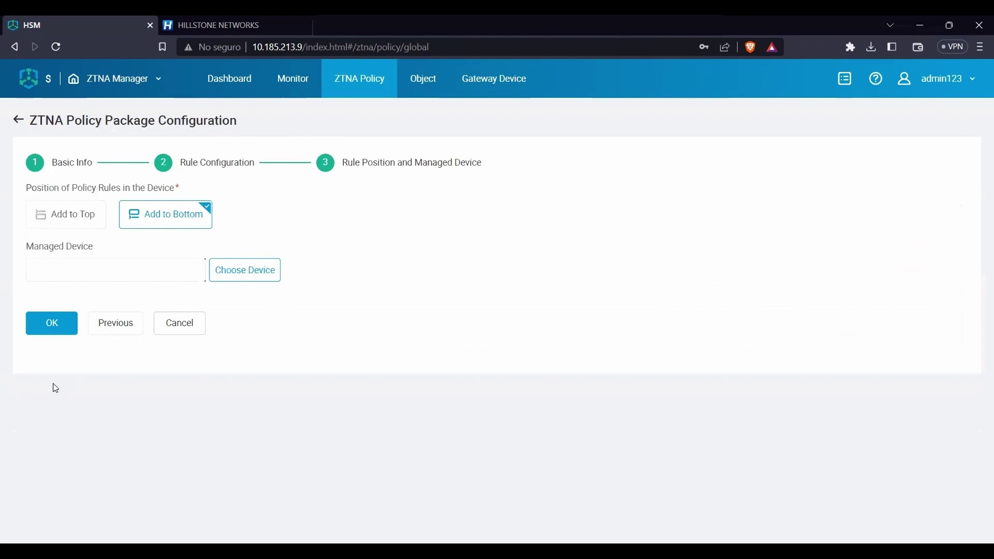
{"action": "left_click", "coordinate": [259, 271]}
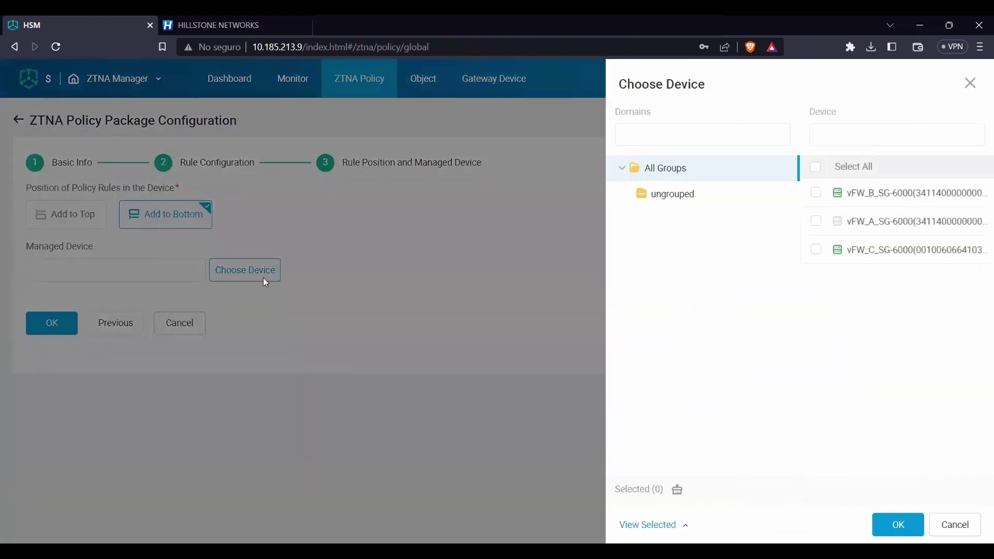
{"action": "left_click", "coordinate": [816, 198]}
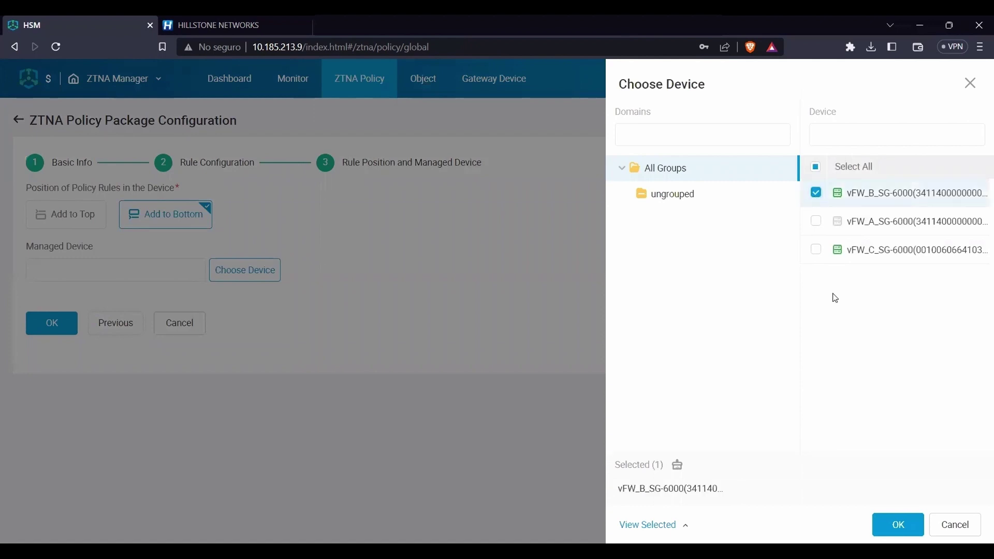
{"action": "left_click", "coordinate": [899, 525]}
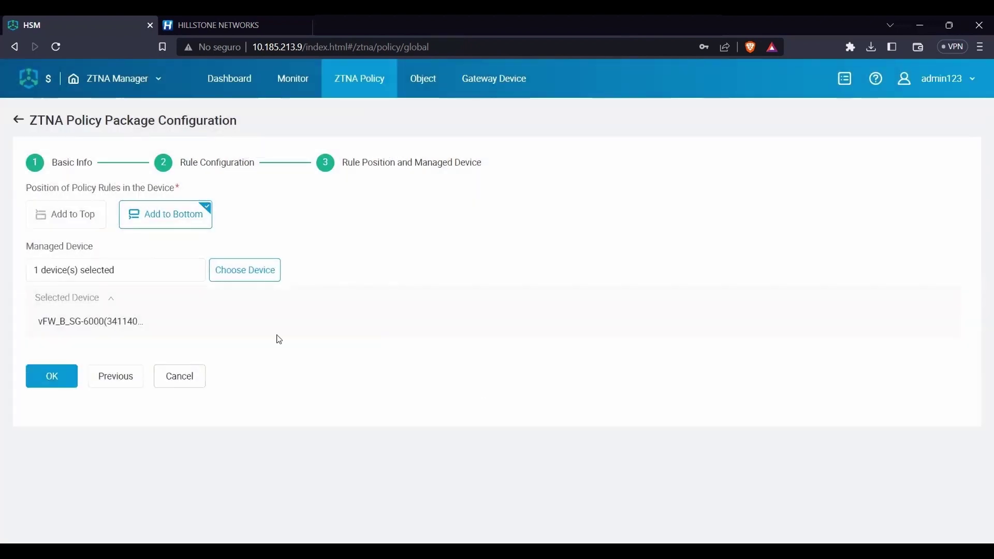
{"action": "left_click", "coordinate": [50, 383]}
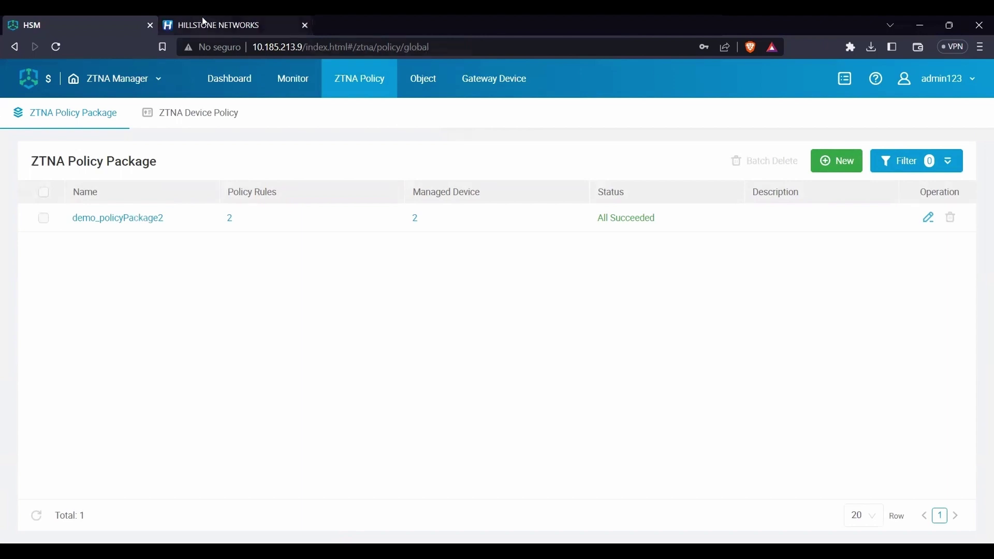
Step: Switch to the HILLSTONE NETWORKS browser tab showing the firewall's web interface
{"action": "left_click", "coordinate": [214, 23]}
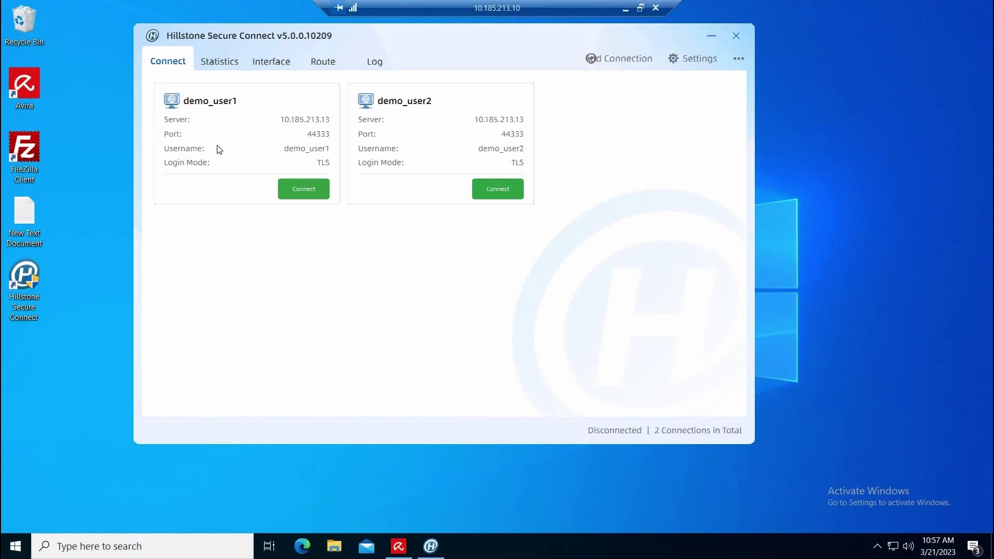
Step: Review demo_user1's server, port, username and password settings without changing them
{"action": "mouse_move", "coordinate": [217, 145]}
{"action": "left_click", "coordinate": [173, 187]}
{"action": "left_click", "coordinate": [470, 153]}
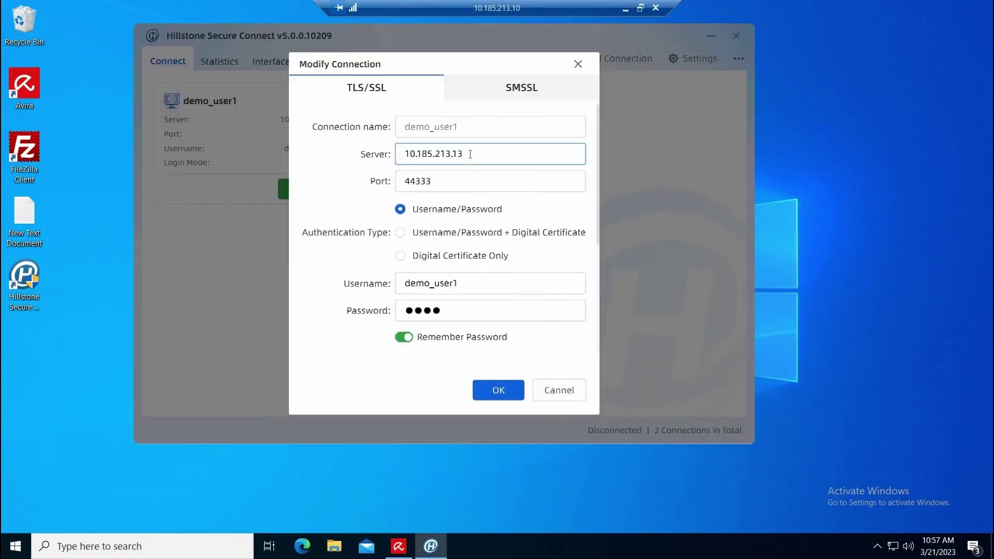
{"action": "left_click", "coordinate": [471, 180]}
{"action": "left_click", "coordinate": [473, 280]}
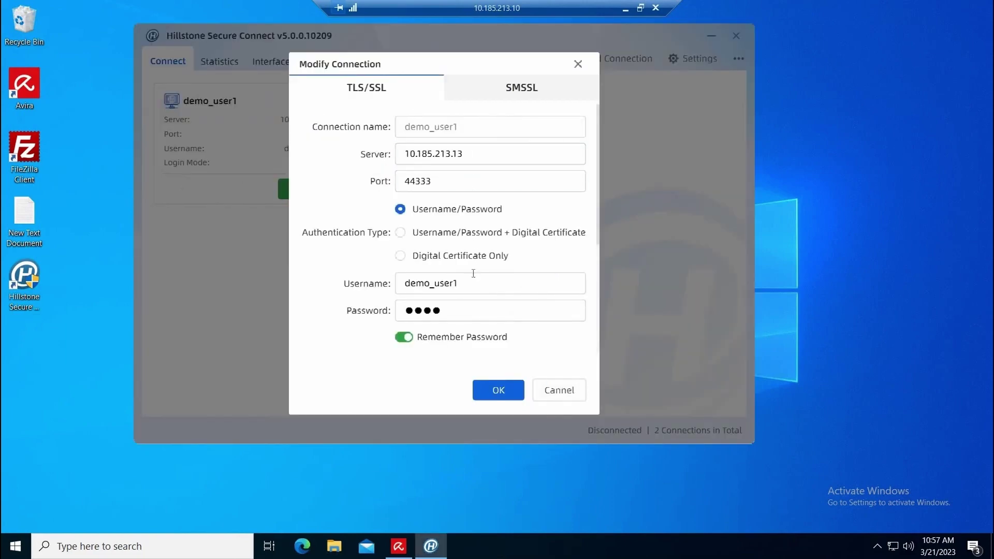
{"action": "left_click", "coordinate": [473, 315]}
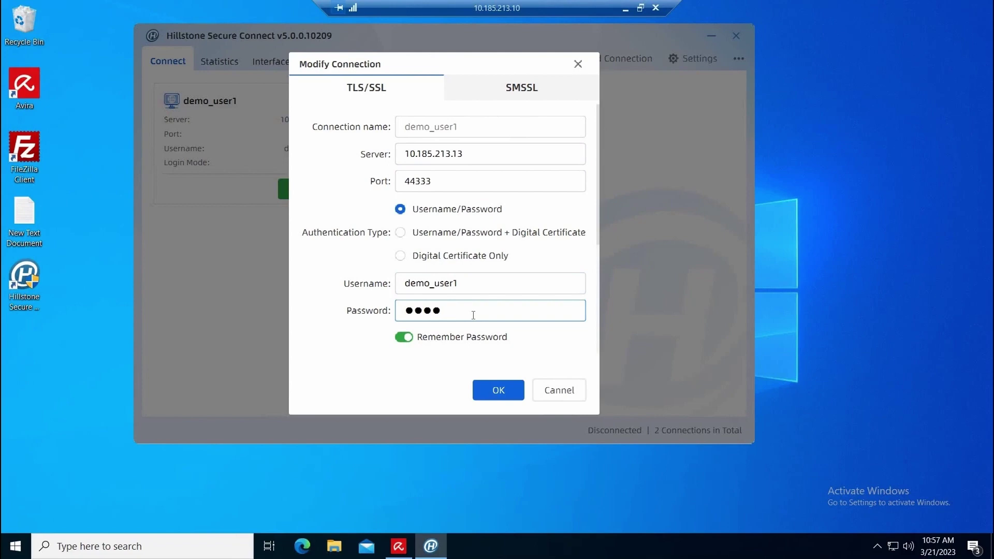
{"action": "left_click", "coordinate": [491, 385]}
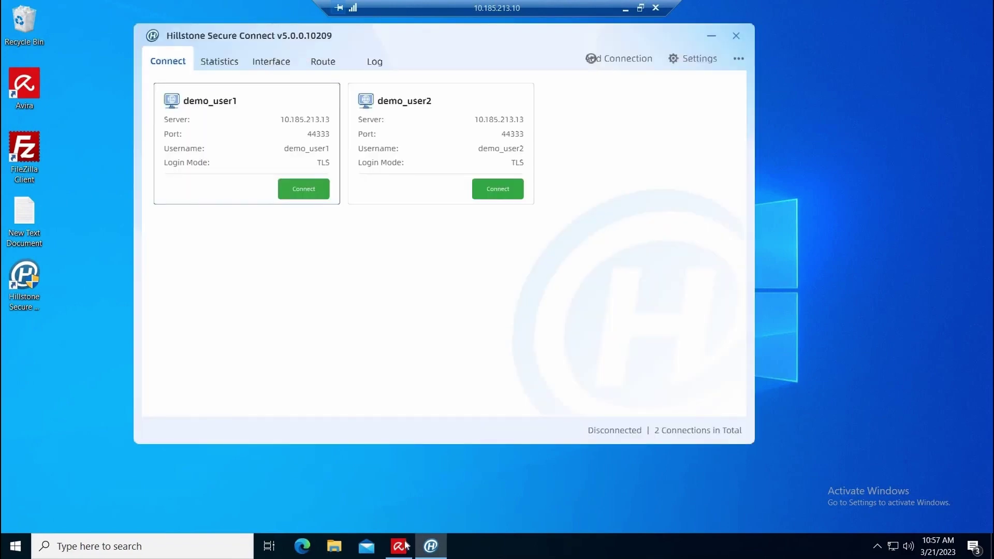
Step: Check Avira and the endpoint's date and time, then connect as demo_user1
{"action": "left_click", "coordinate": [407, 545]}
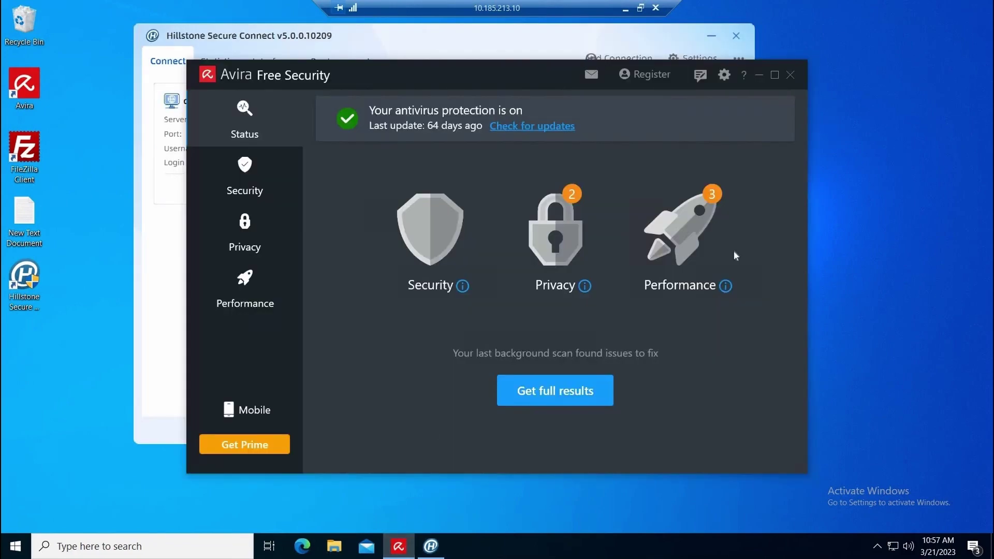
{"action": "left_click", "coordinate": [760, 76]}
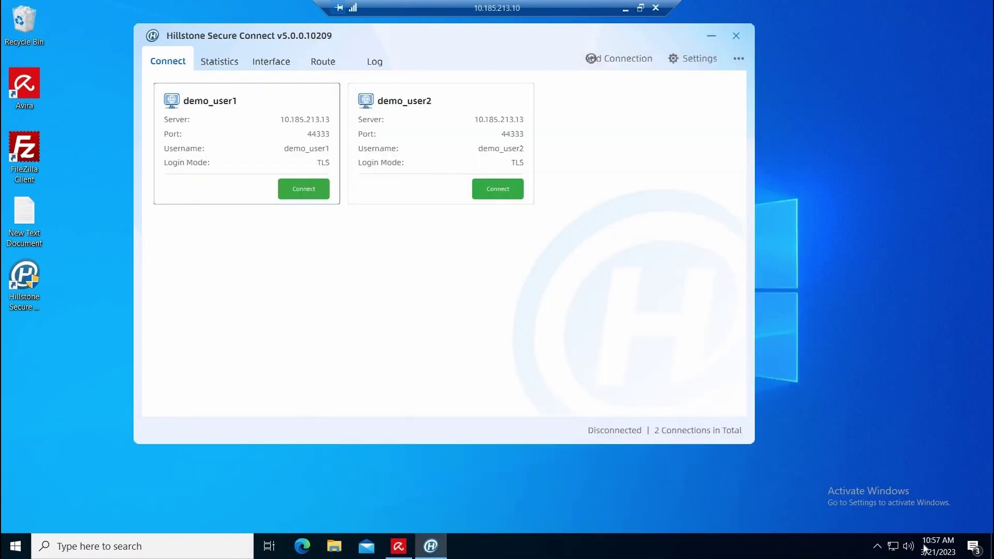
{"action": "left_click", "coordinate": [925, 548]}
{"action": "left_click", "coordinate": [558, 197]}
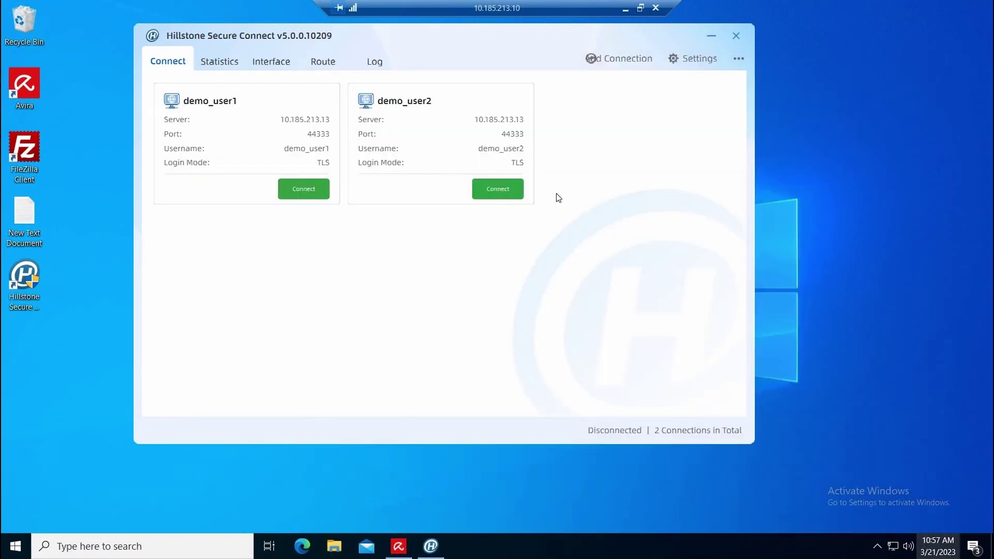
{"action": "left_click", "coordinate": [306, 188]}
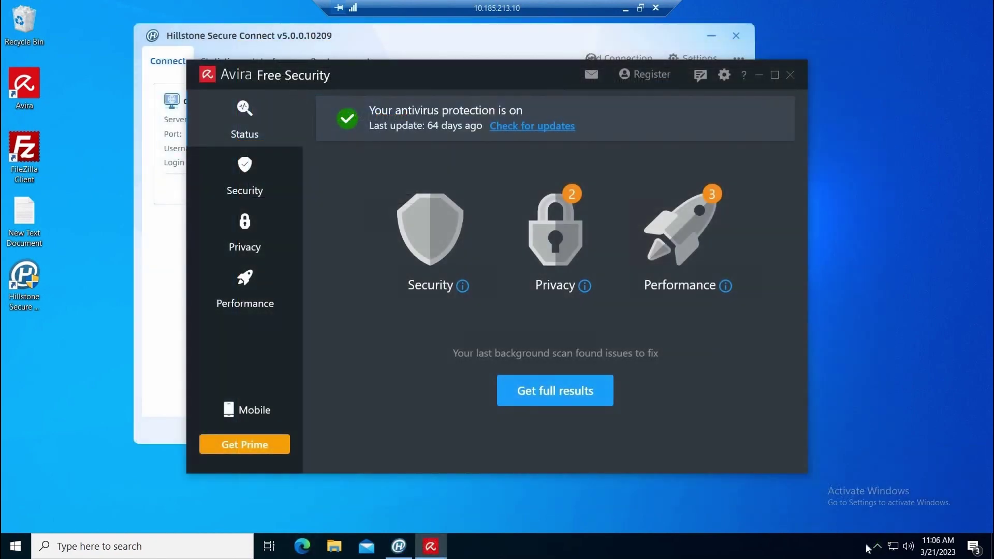
Step: Turn off Avira real-time protection for 10 minutes and close Avira
{"action": "left_click", "coordinate": [876, 548]}
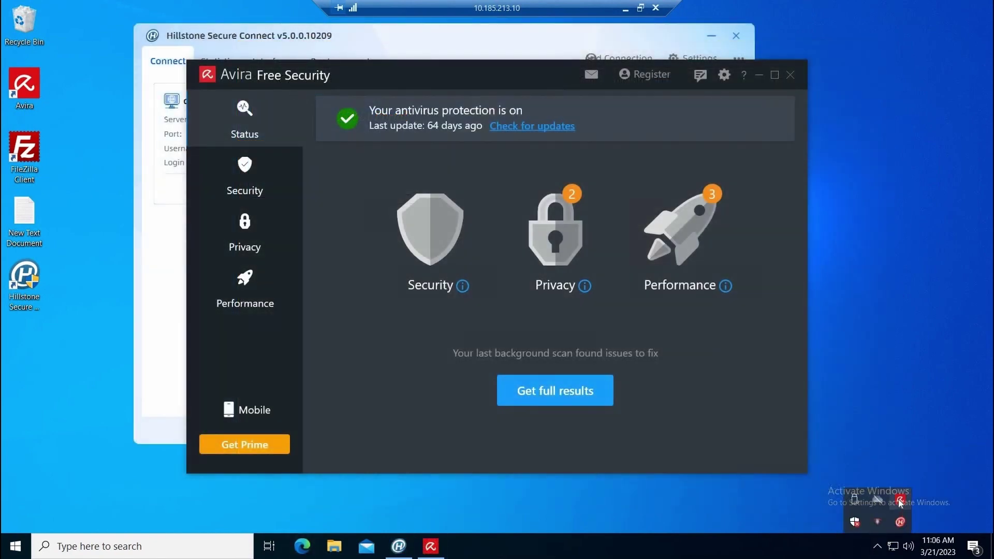
{"action": "right_click", "coordinate": [901, 499]}
{"action": "mouse_move", "coordinate": [899, 439]}
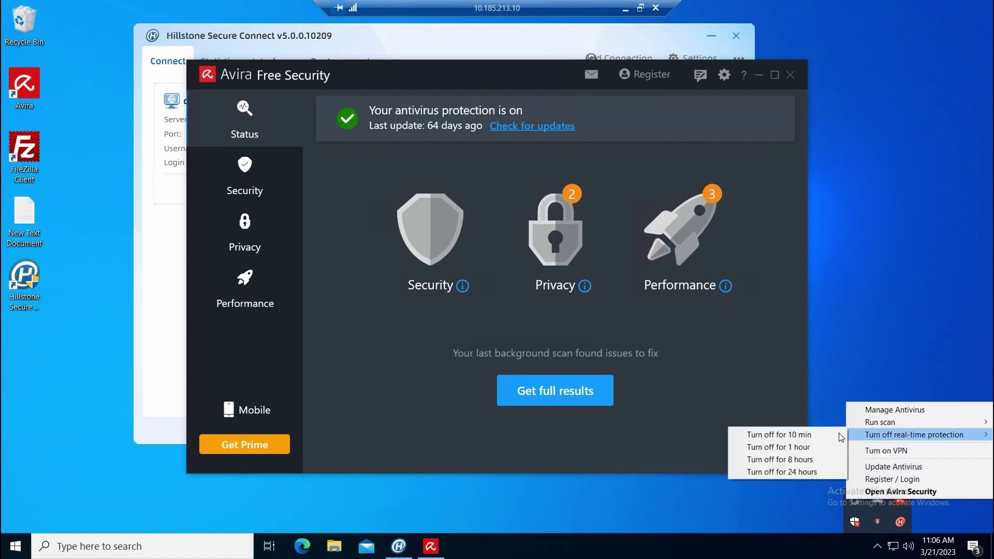
{"action": "left_click", "coordinate": [841, 438]}
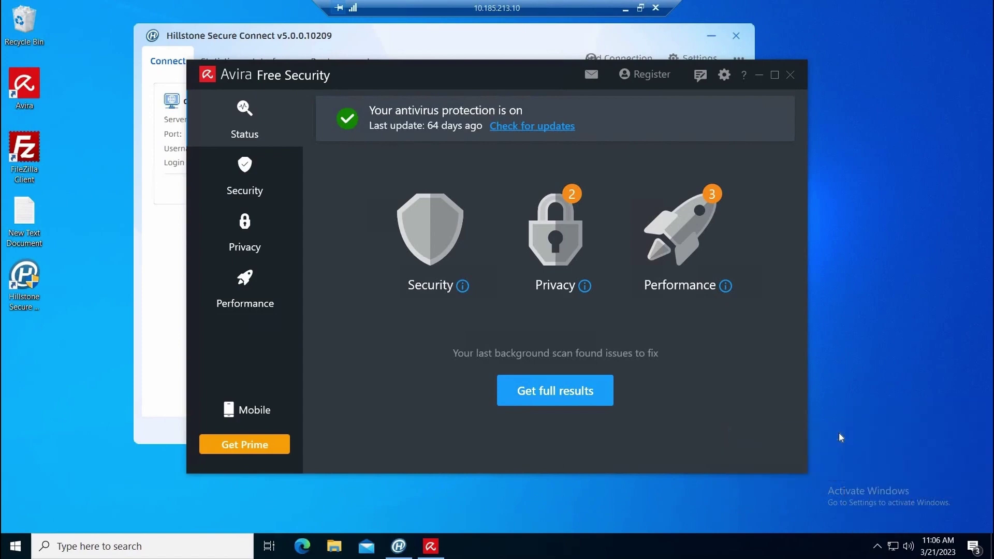
{"action": "left_click", "coordinate": [791, 75]}
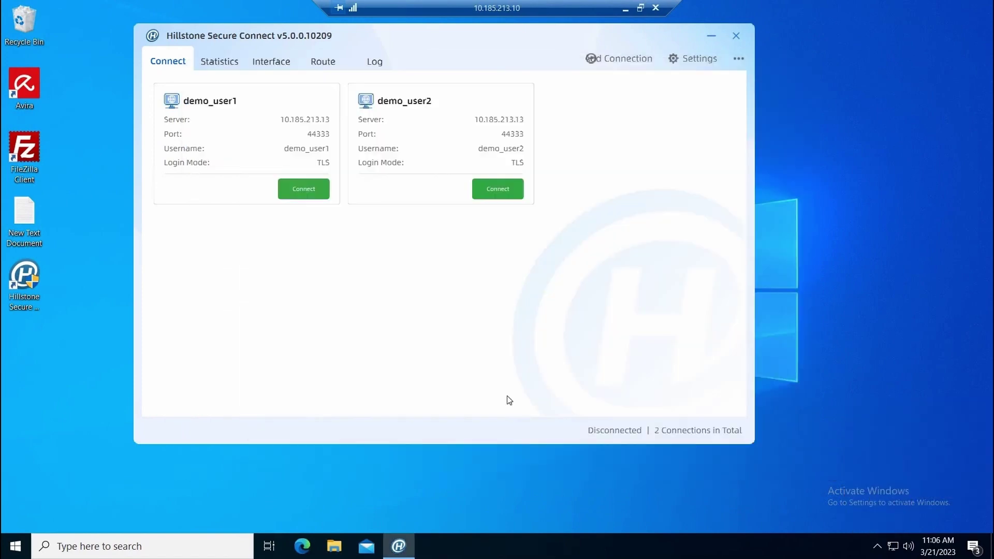
Step: Connect as demo_user1 and try demo_app1, which fails asking for Avira
{"action": "left_click", "coordinate": [303, 189]}
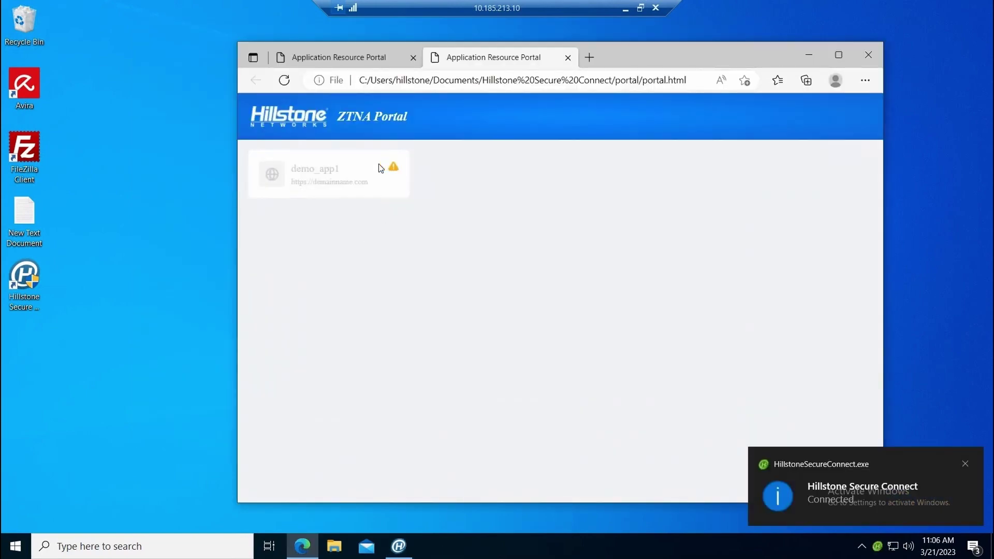
{"action": "left_click", "coordinate": [306, 173]}
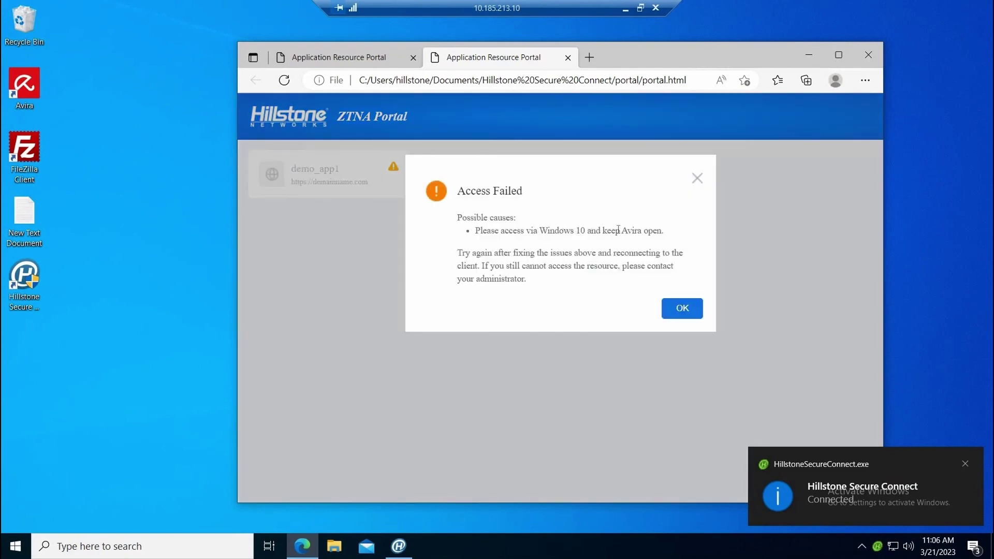
{"action": "double_click", "coordinate": [642, 231]}
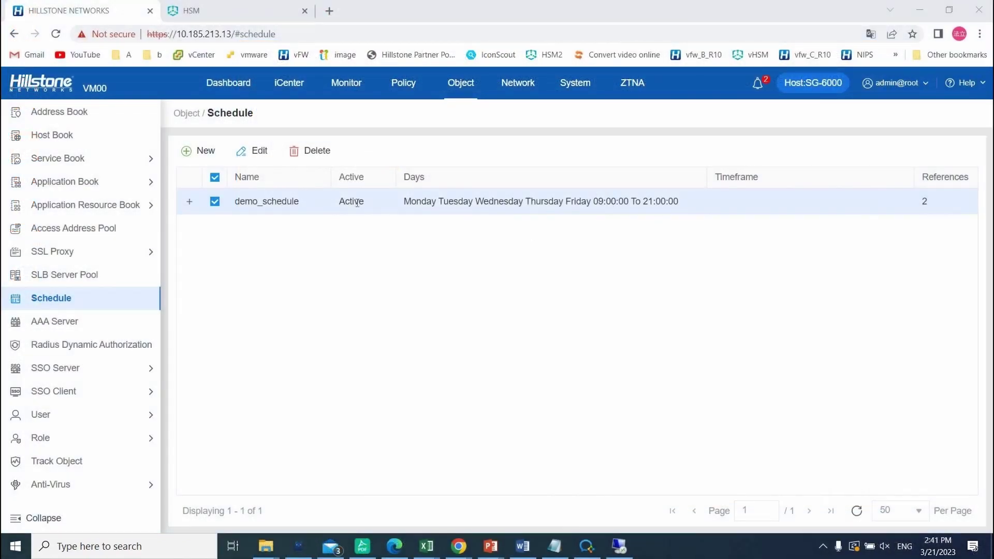
Step: Change the firewall's system time hour to 00 and return to the Schedule list
{"action": "left_click", "coordinate": [575, 84]}
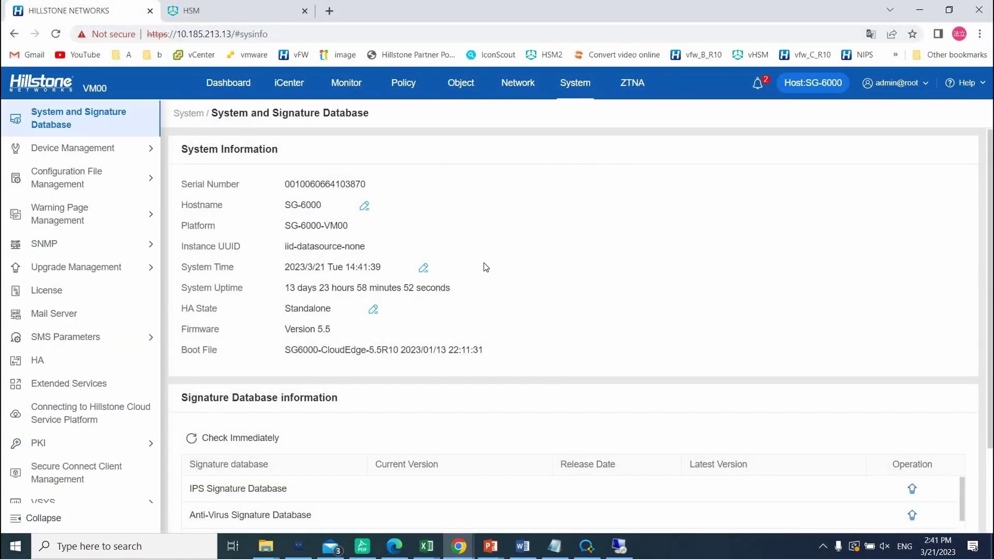
{"action": "left_click", "coordinate": [425, 268]}
{"action": "left_click", "coordinate": [694, 254]}
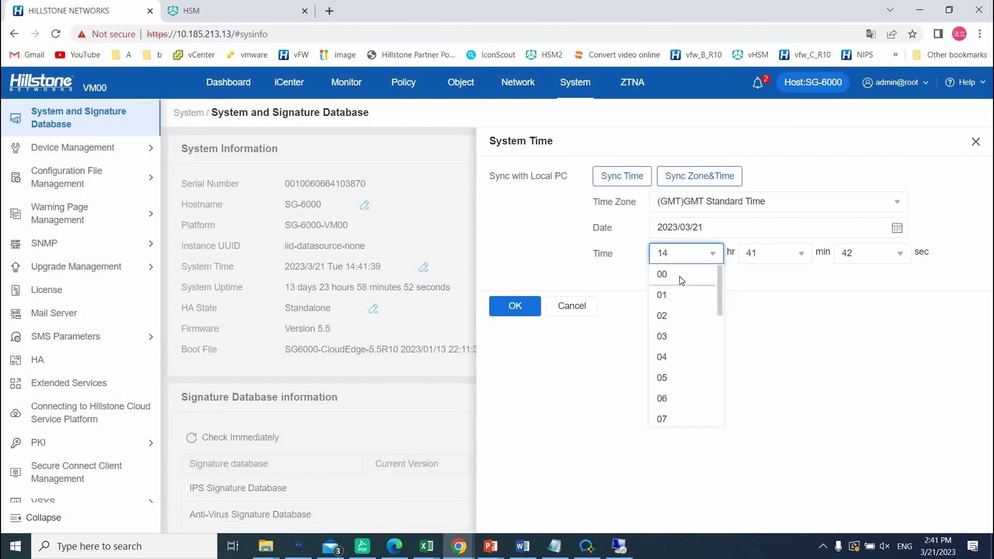
{"action": "left_click", "coordinate": [683, 275]}
{"action": "left_click", "coordinate": [515, 306]}
{"action": "left_click", "coordinate": [461, 83]}
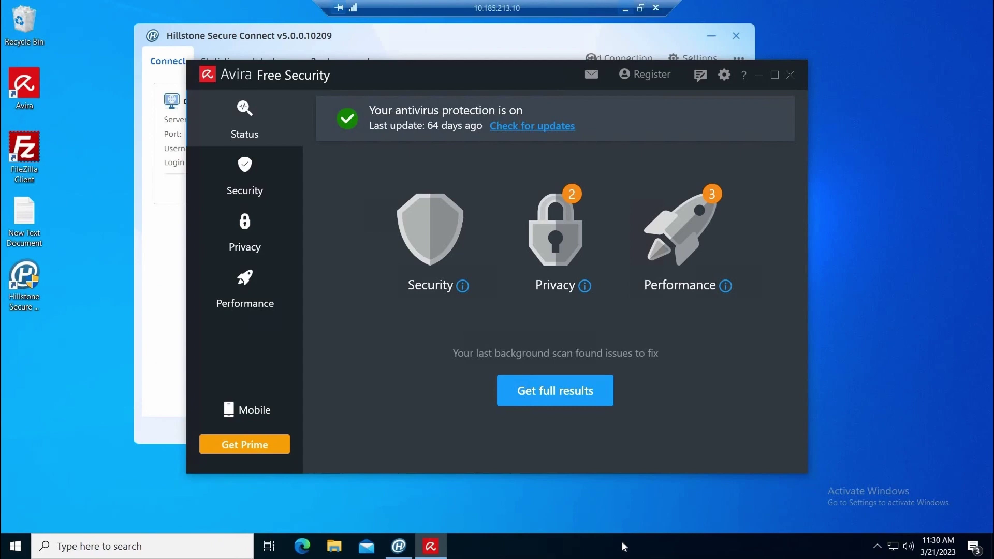
Step: On the Windows endpoint, minimize Avira and reconnect Hillstone Secure Connect as demo_user1
{"action": "left_click", "coordinate": [620, 546]}
{"action": "left_click", "coordinate": [759, 76]}
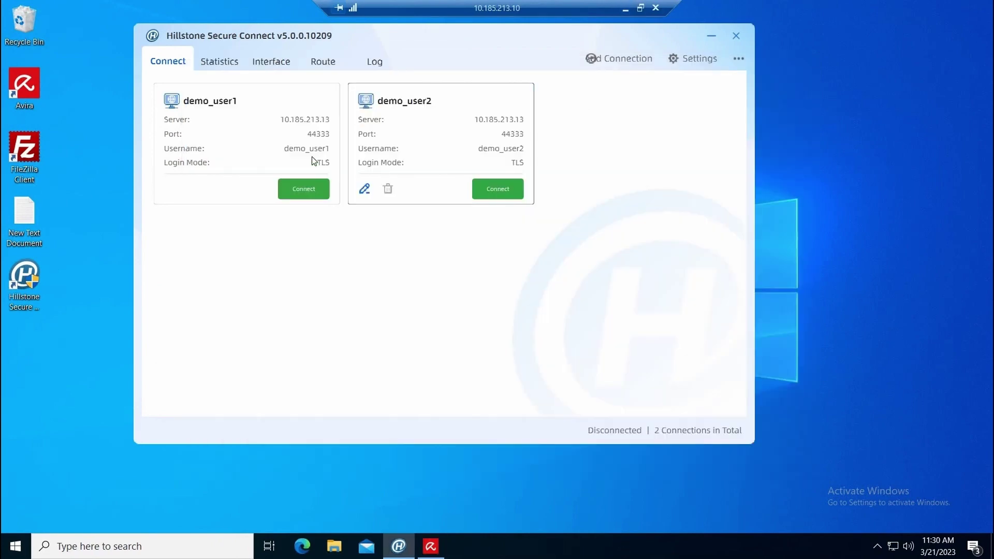
{"action": "left_click", "coordinate": [310, 188]}
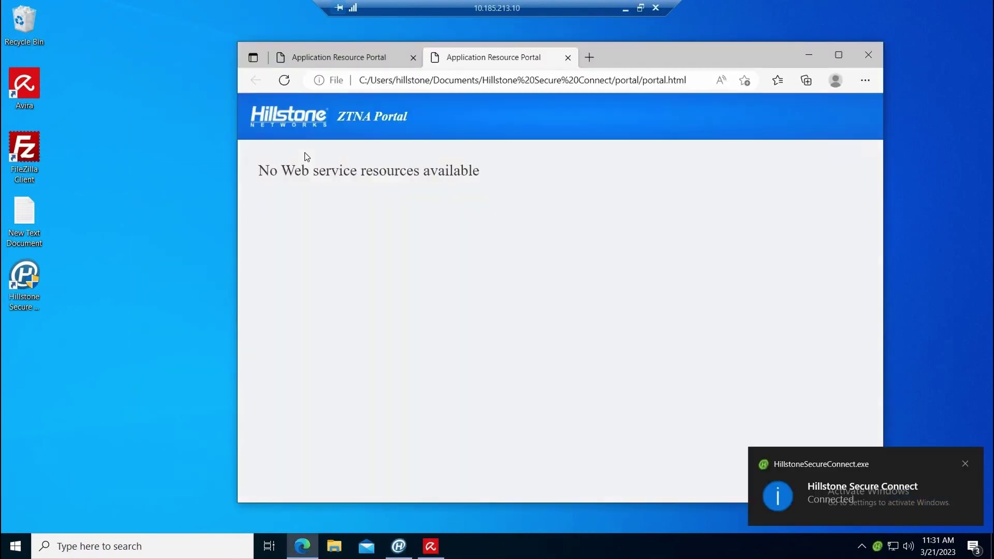